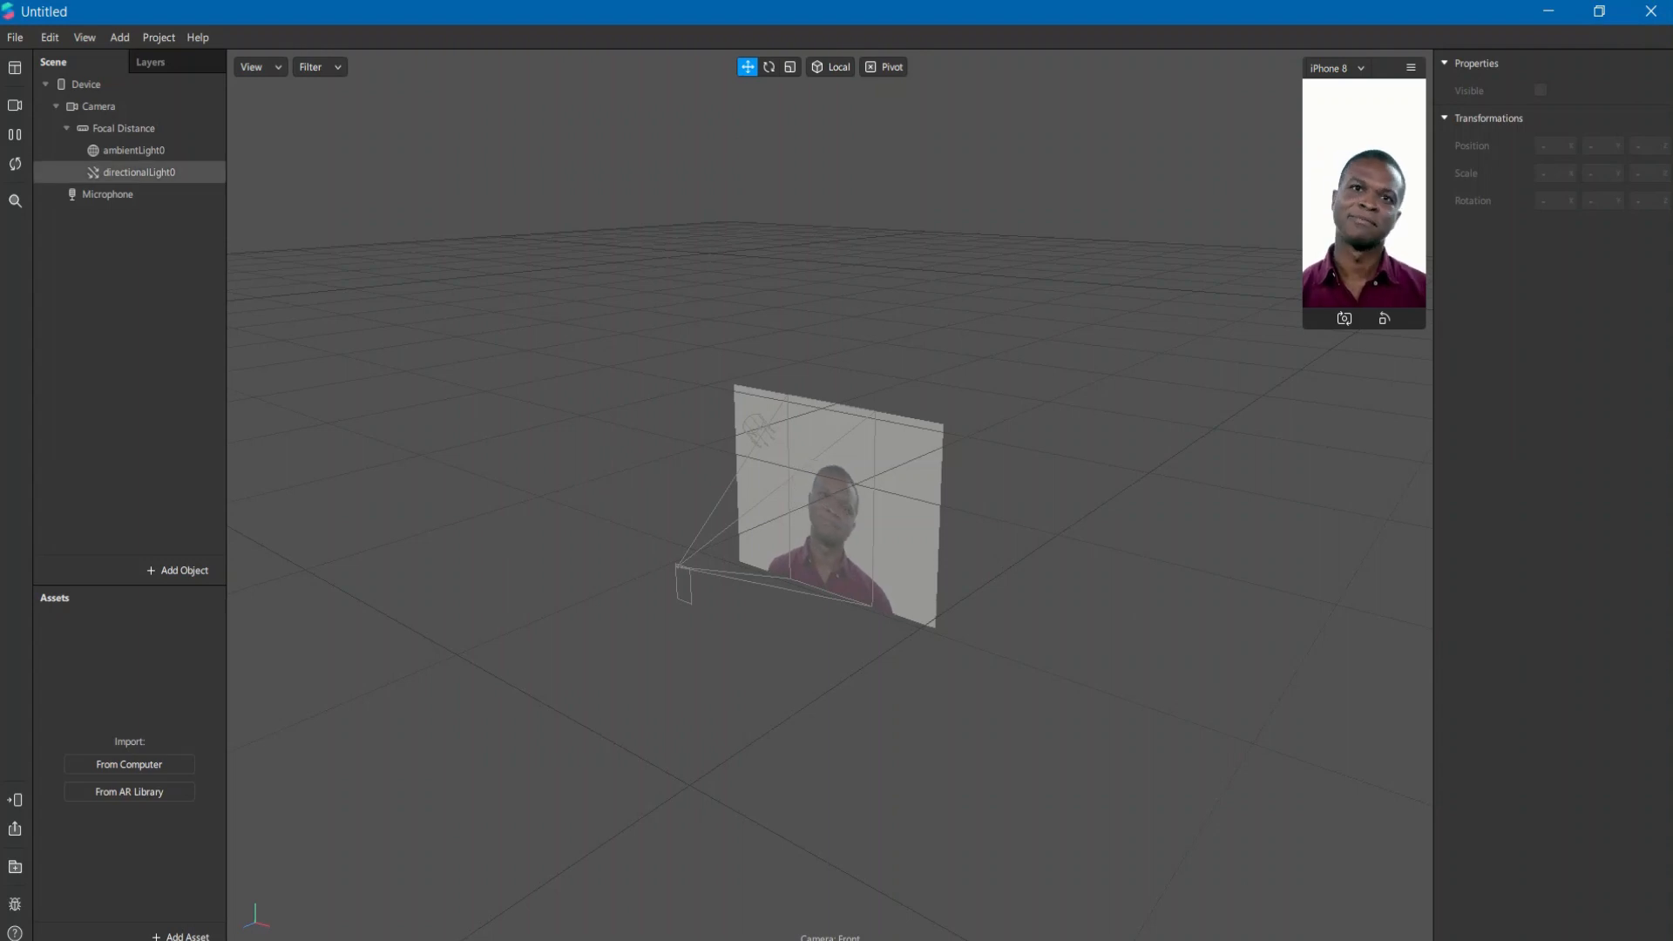
Open the Face Reference Assets documentation from the application's help in the web browser and download the asset archive
left_click(15, 38)
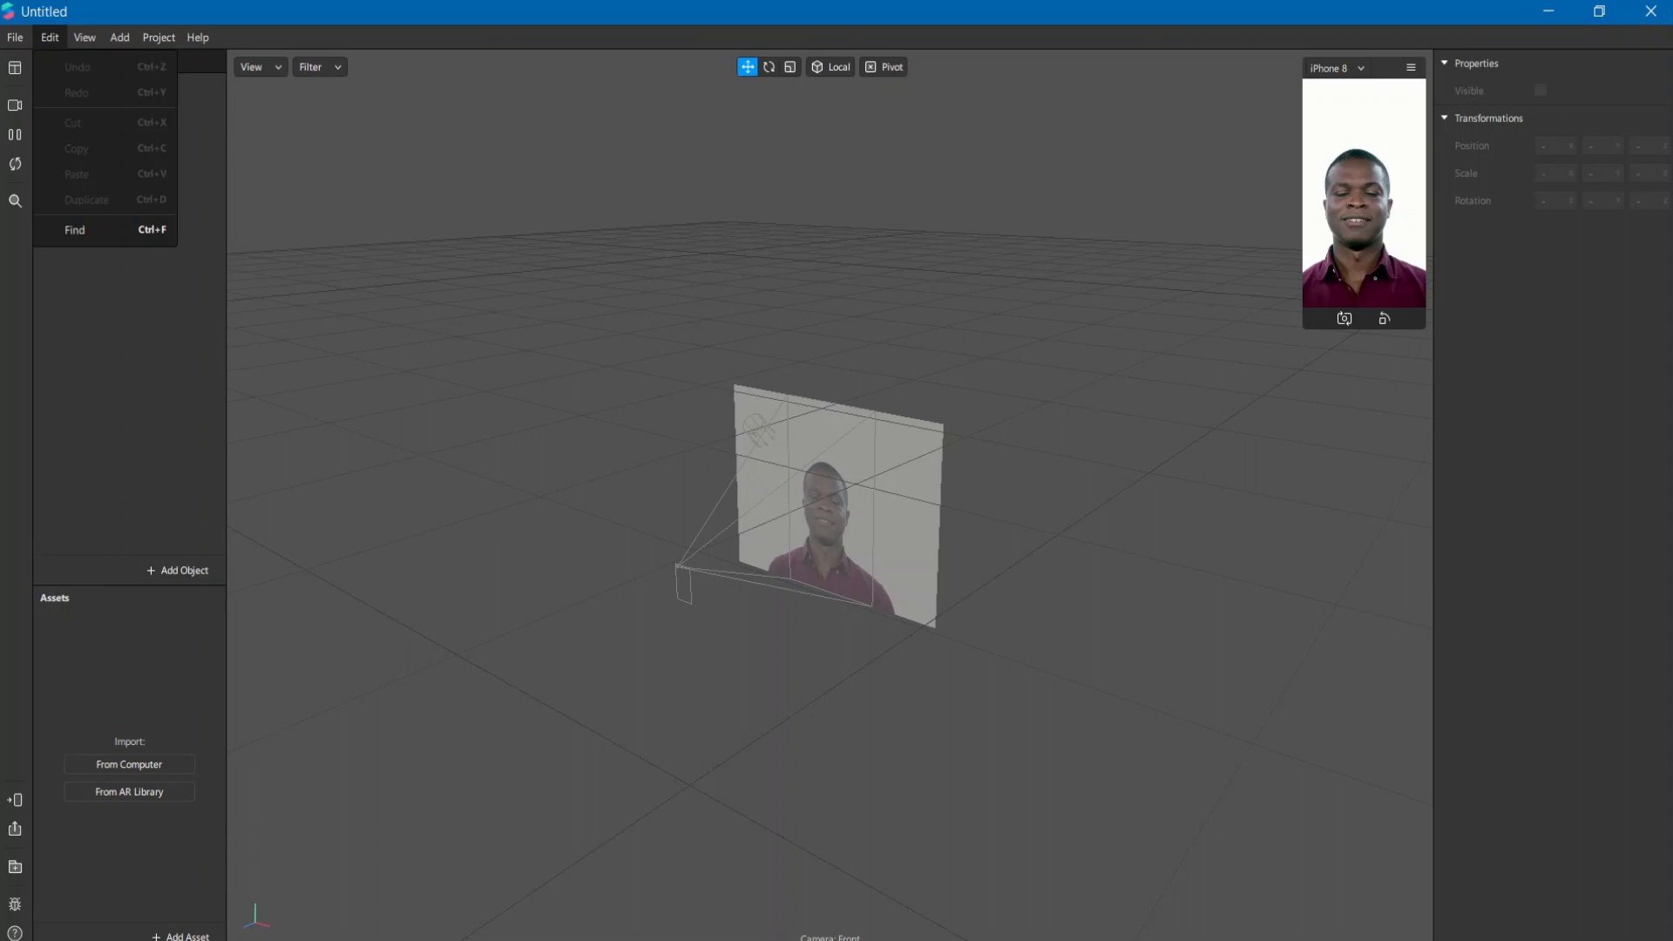
mouse_move(84, 37)
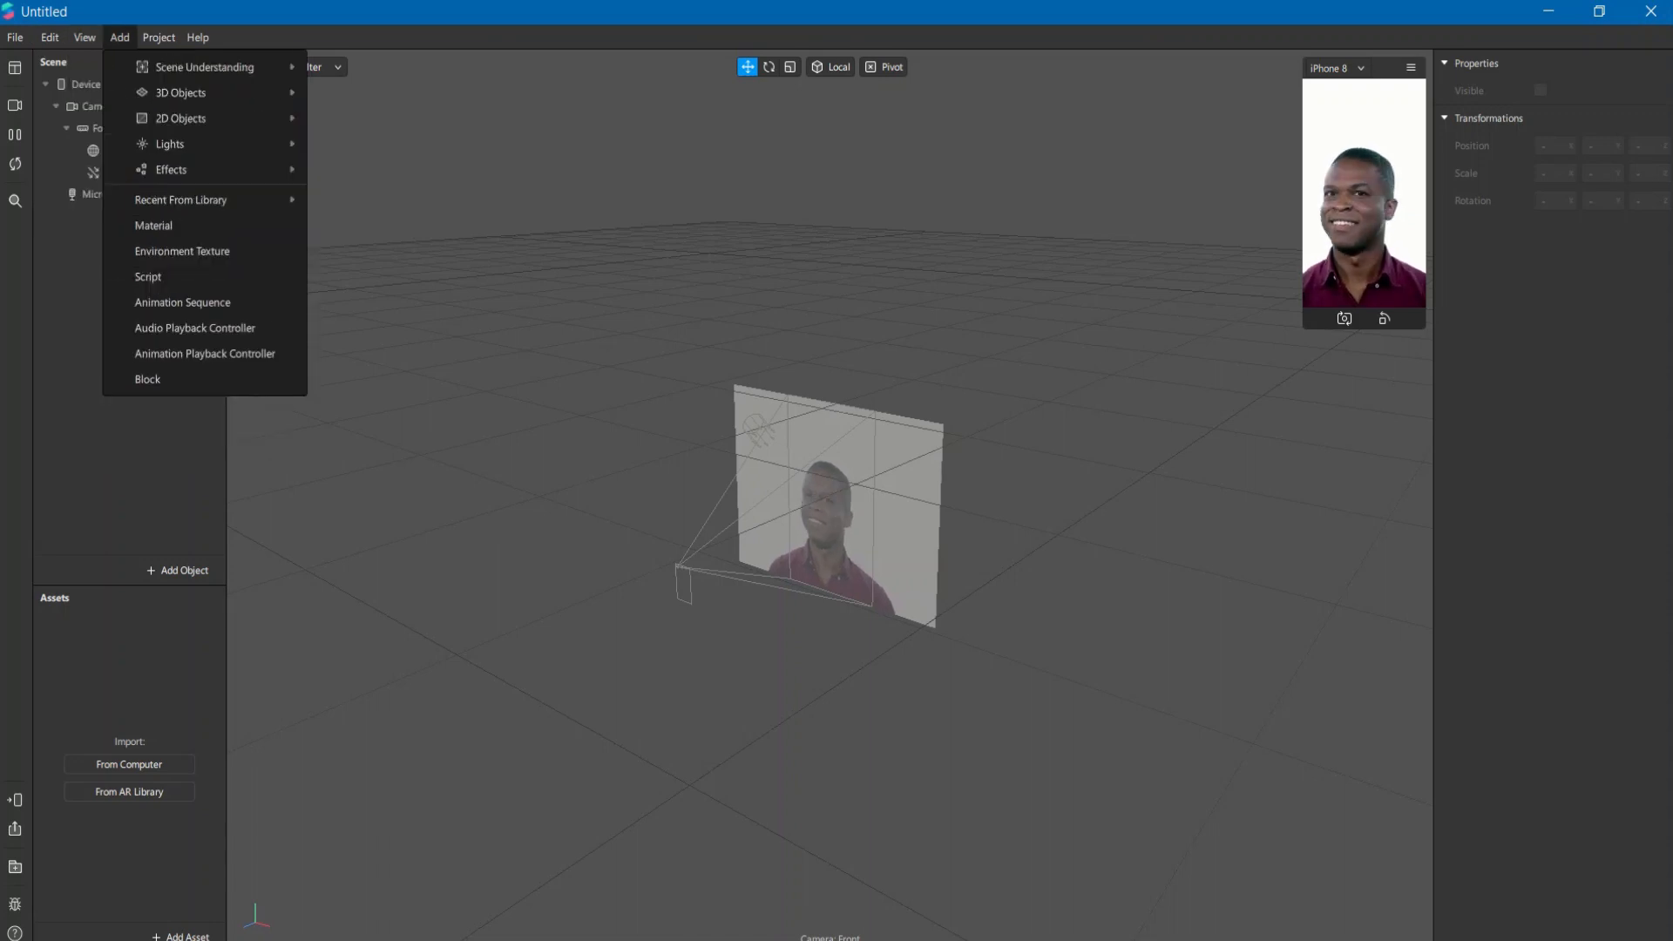
mouse_move(159, 38)
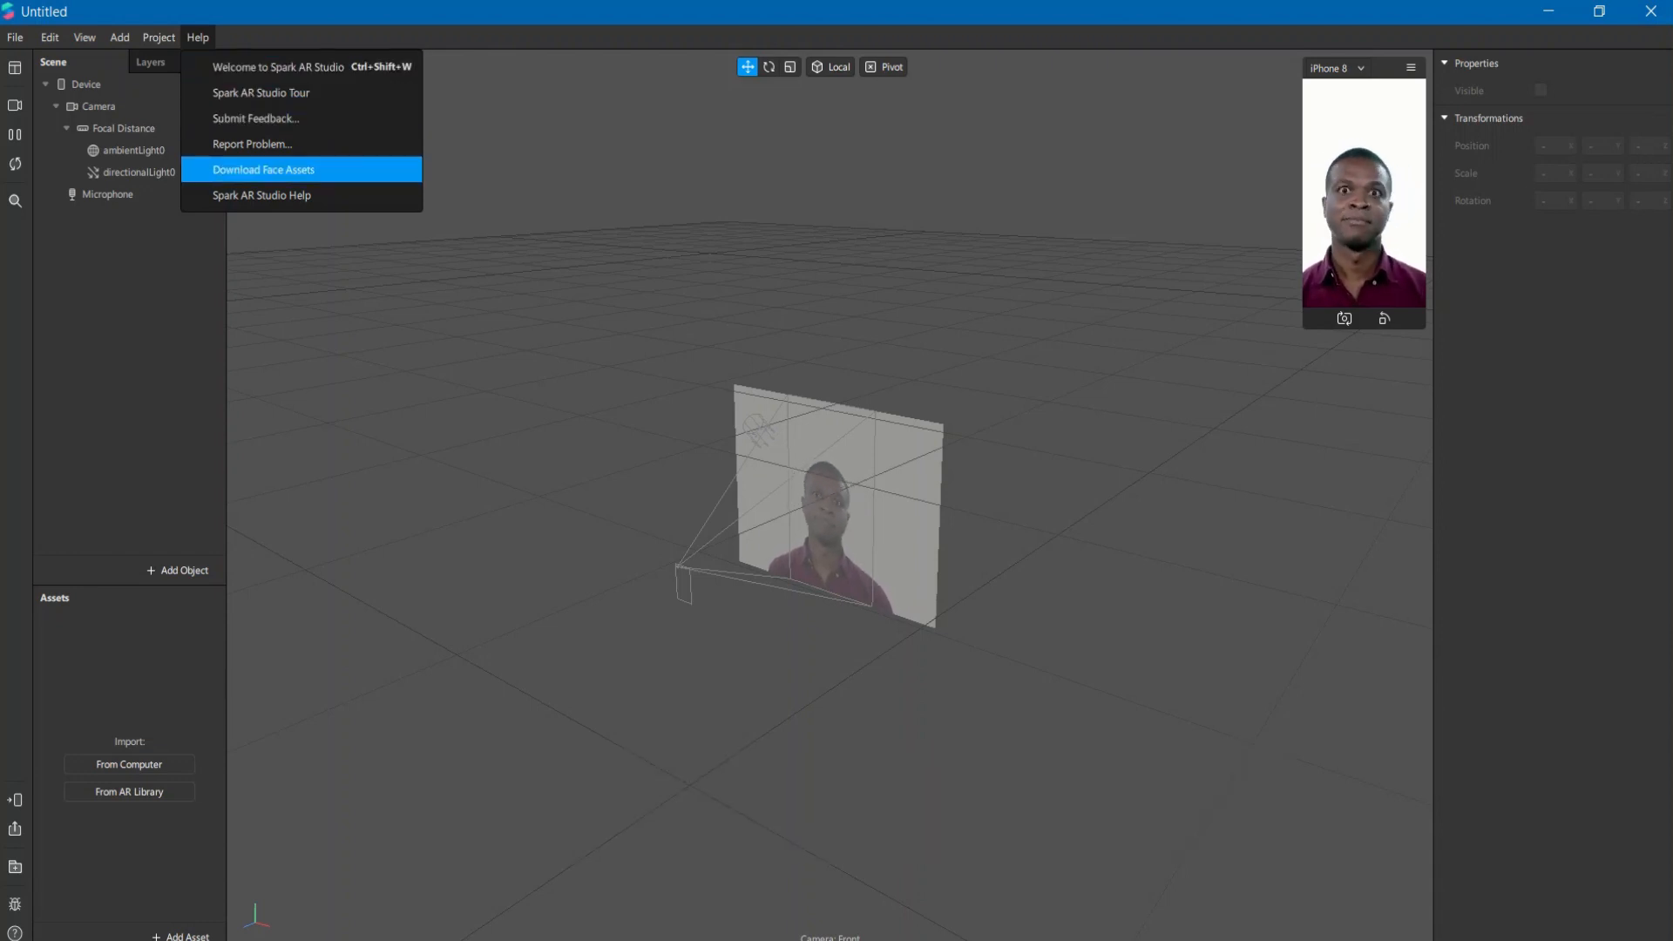
key("Return")
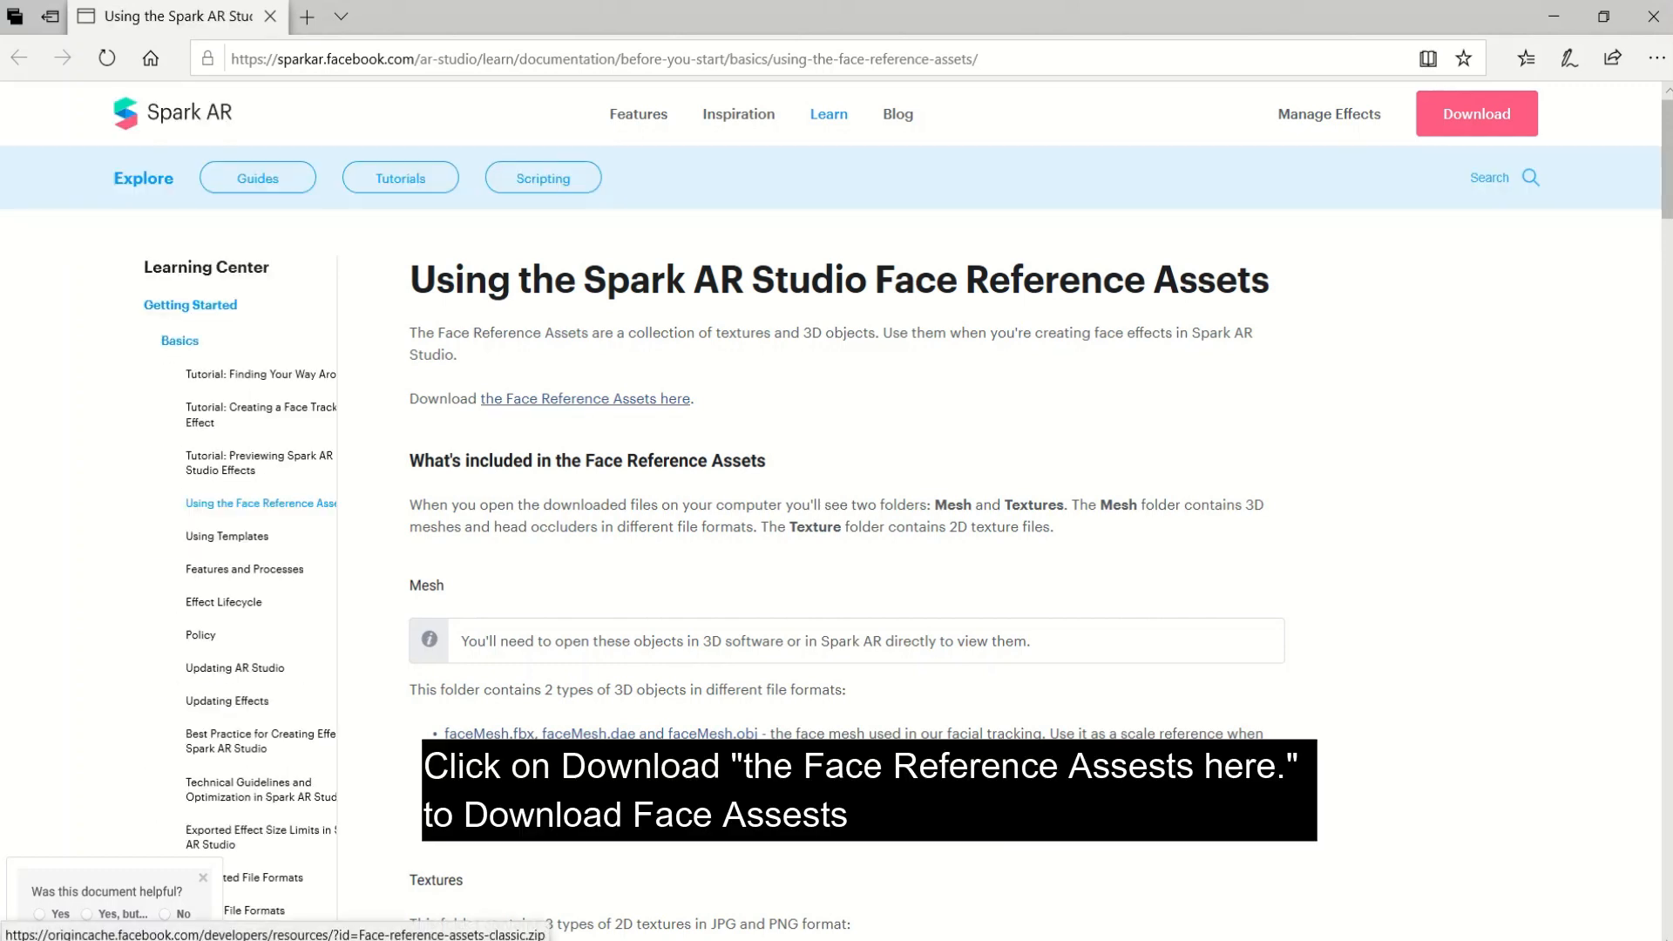
left_click(584, 398)
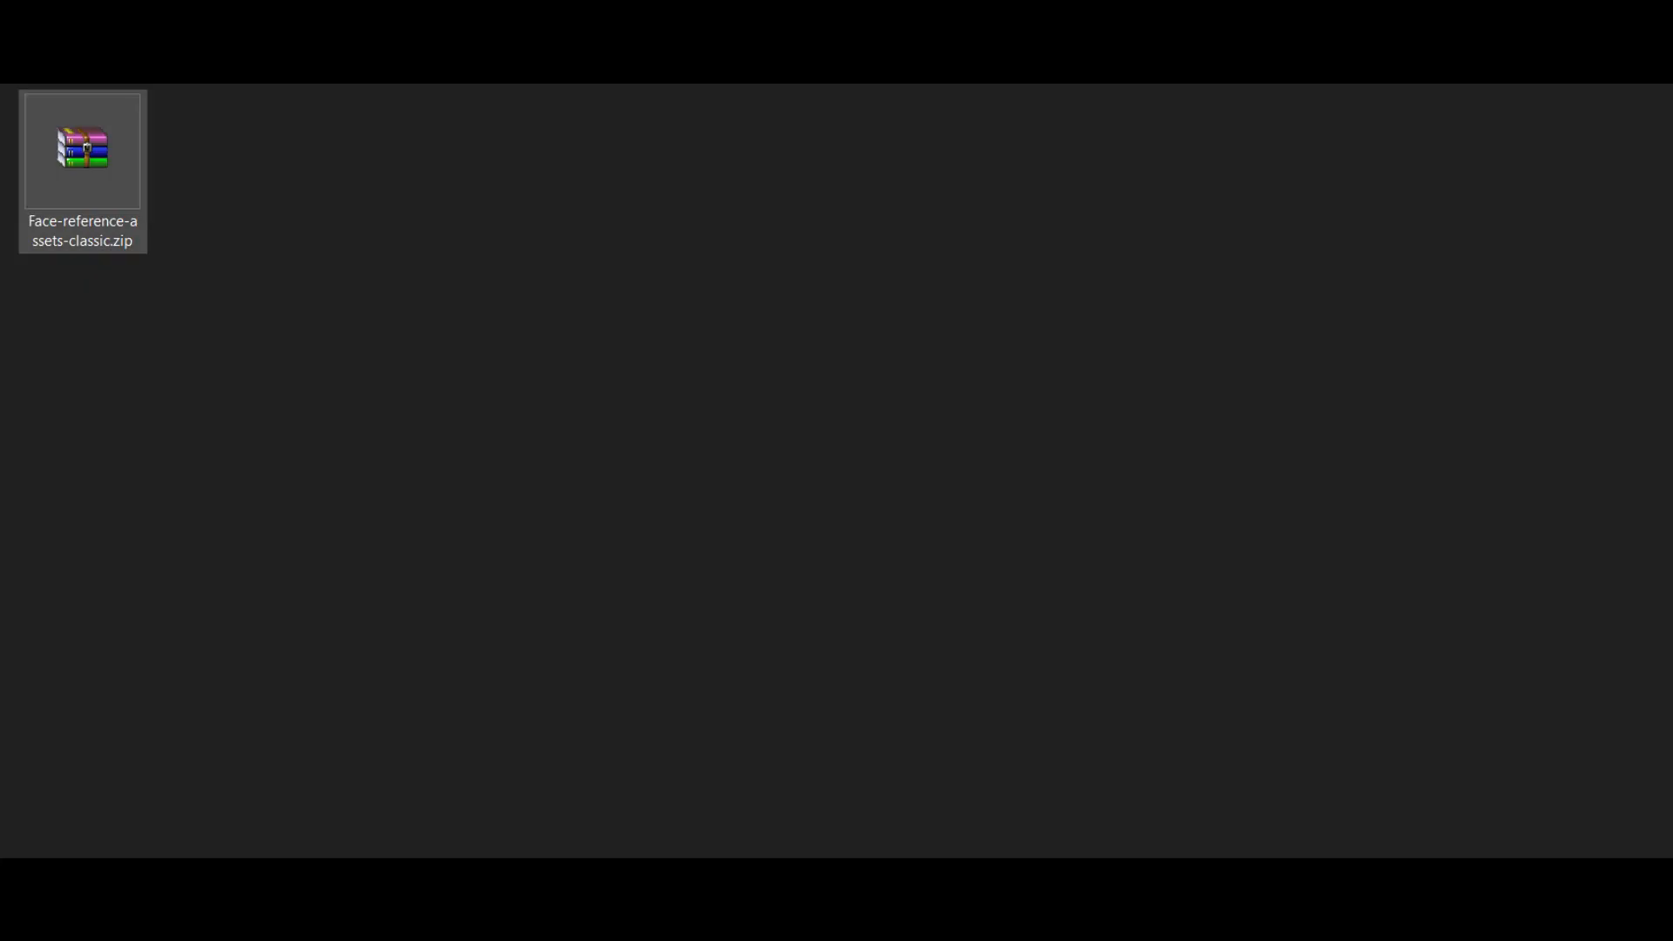
Extract Face-reference-assets-classic.zip into the current folder and show the extracted contents as large icons
right_click(86, 135)
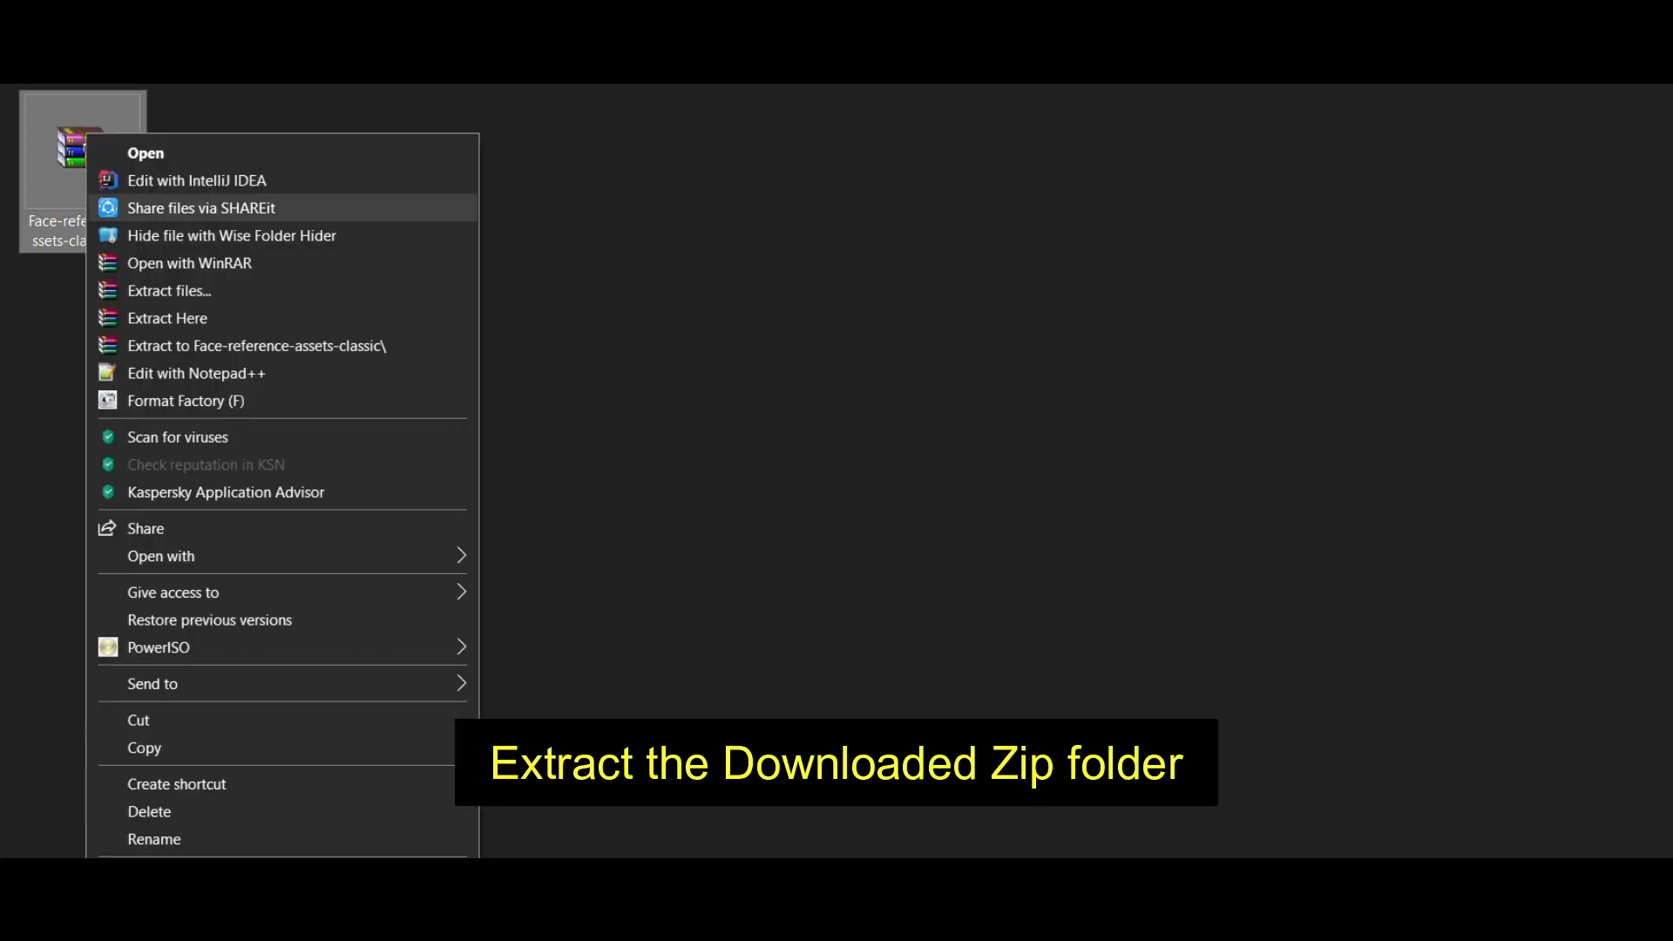
left_click(167, 318)
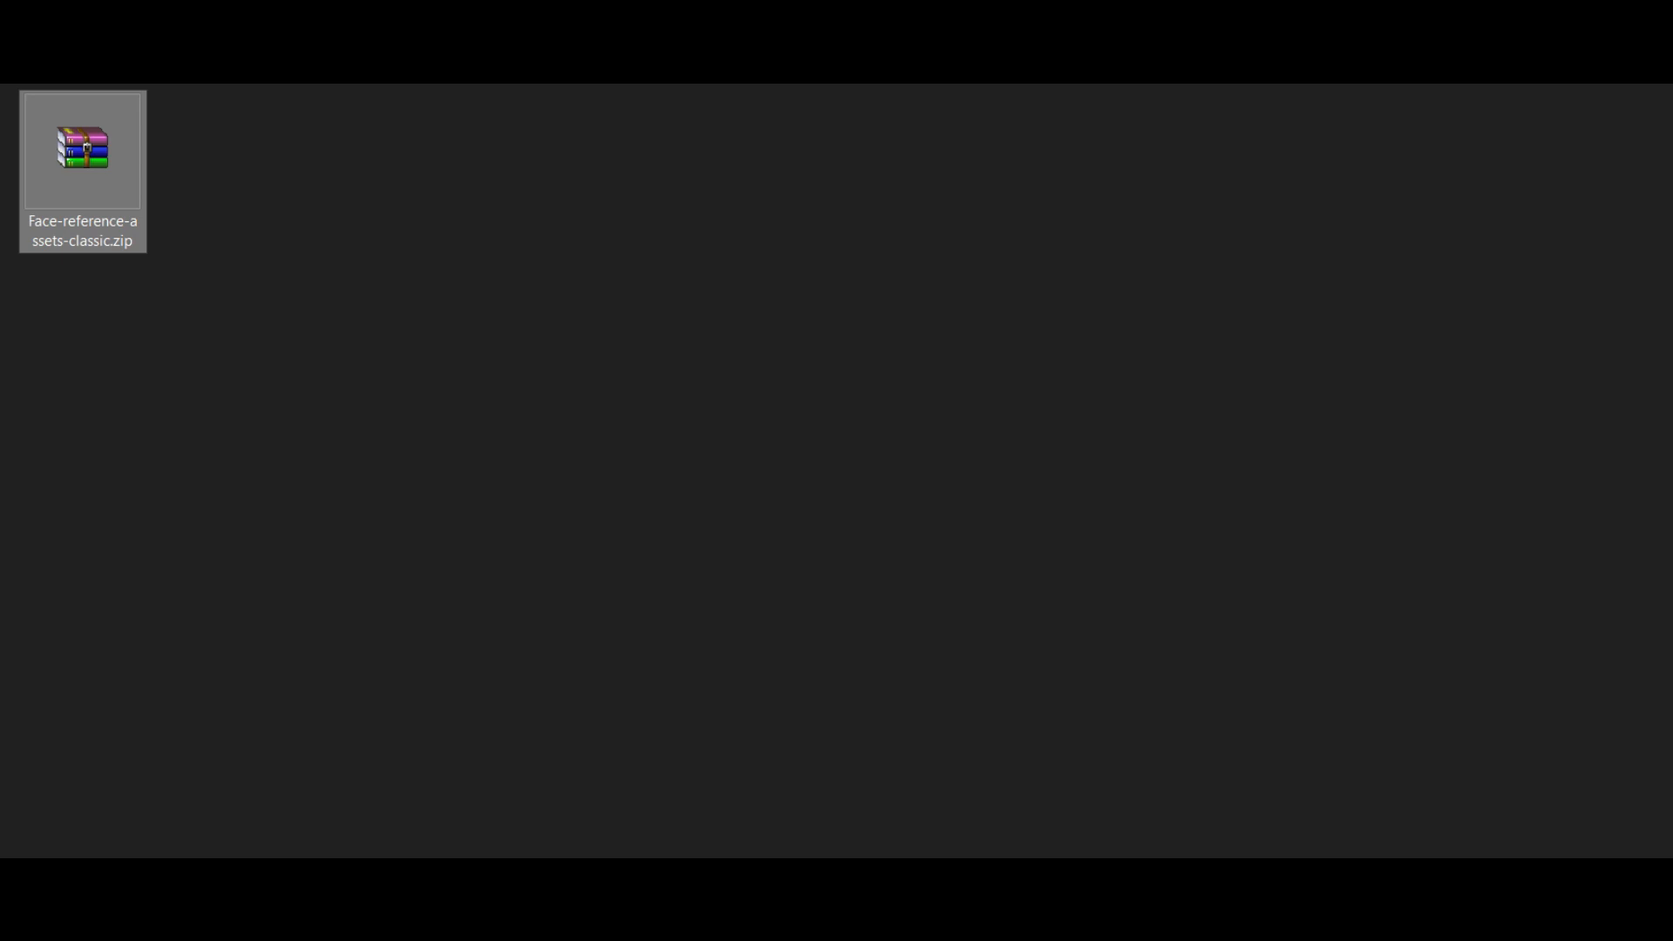
double_click(83, 161)
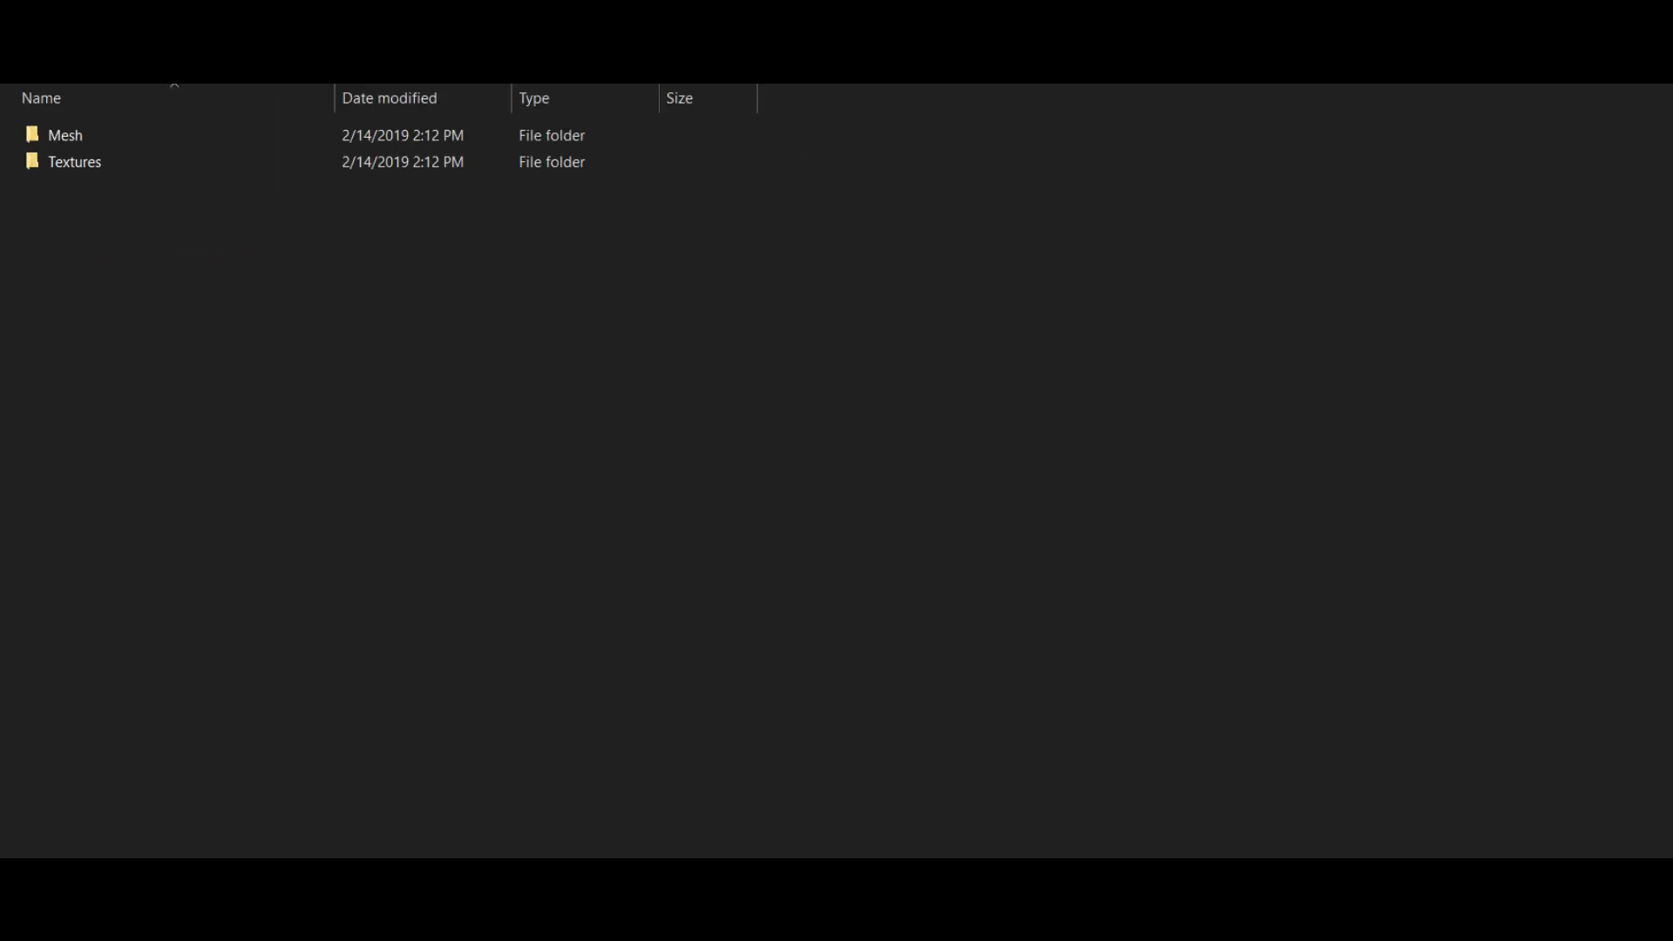
right_click(203, 309)
mouse_move(261, 362)
left_click(636, 393)
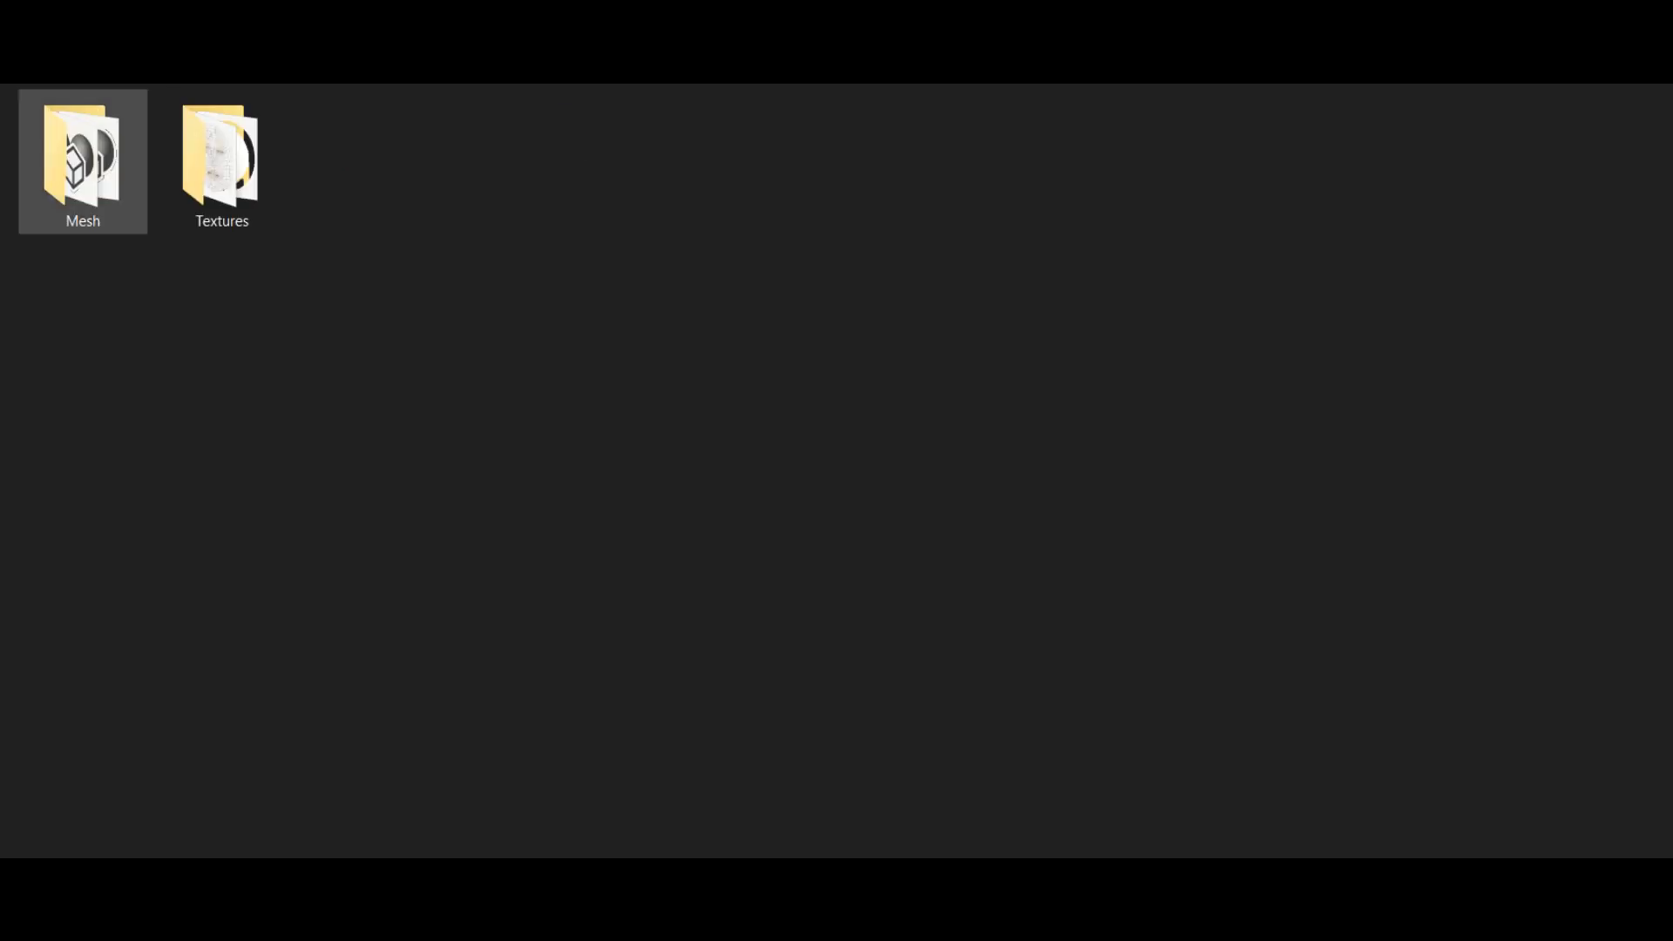
Look through the extracted Mesh folder, return to its parent folder and open the Textures folder
double_click(83, 161)
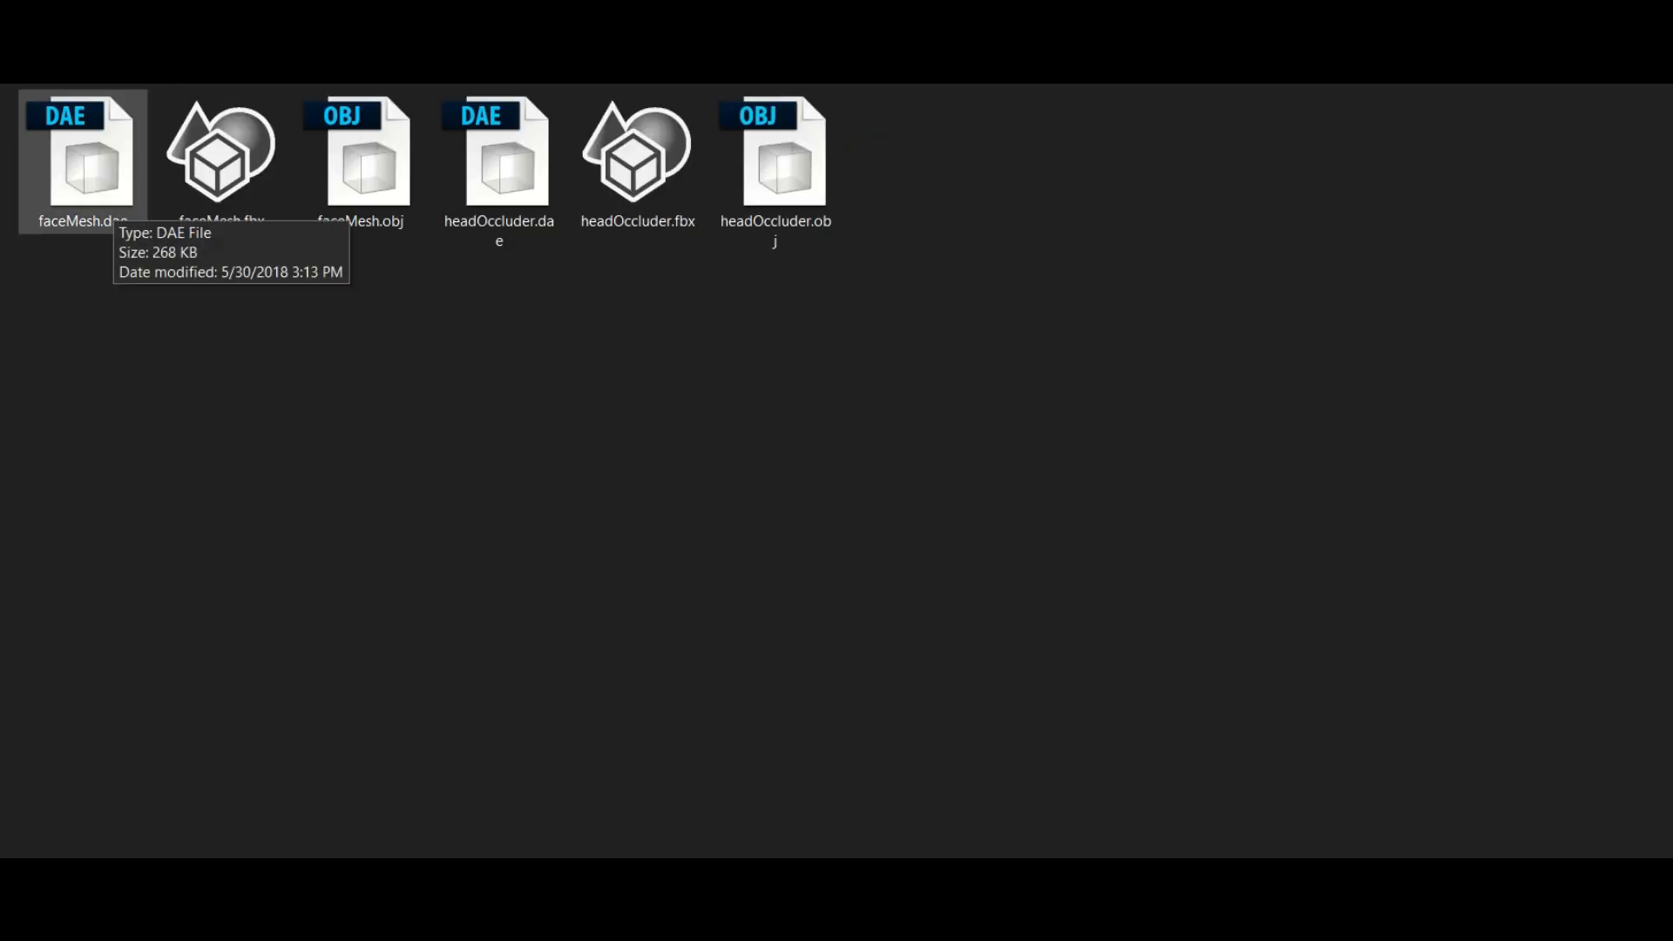
key("alt+Left")
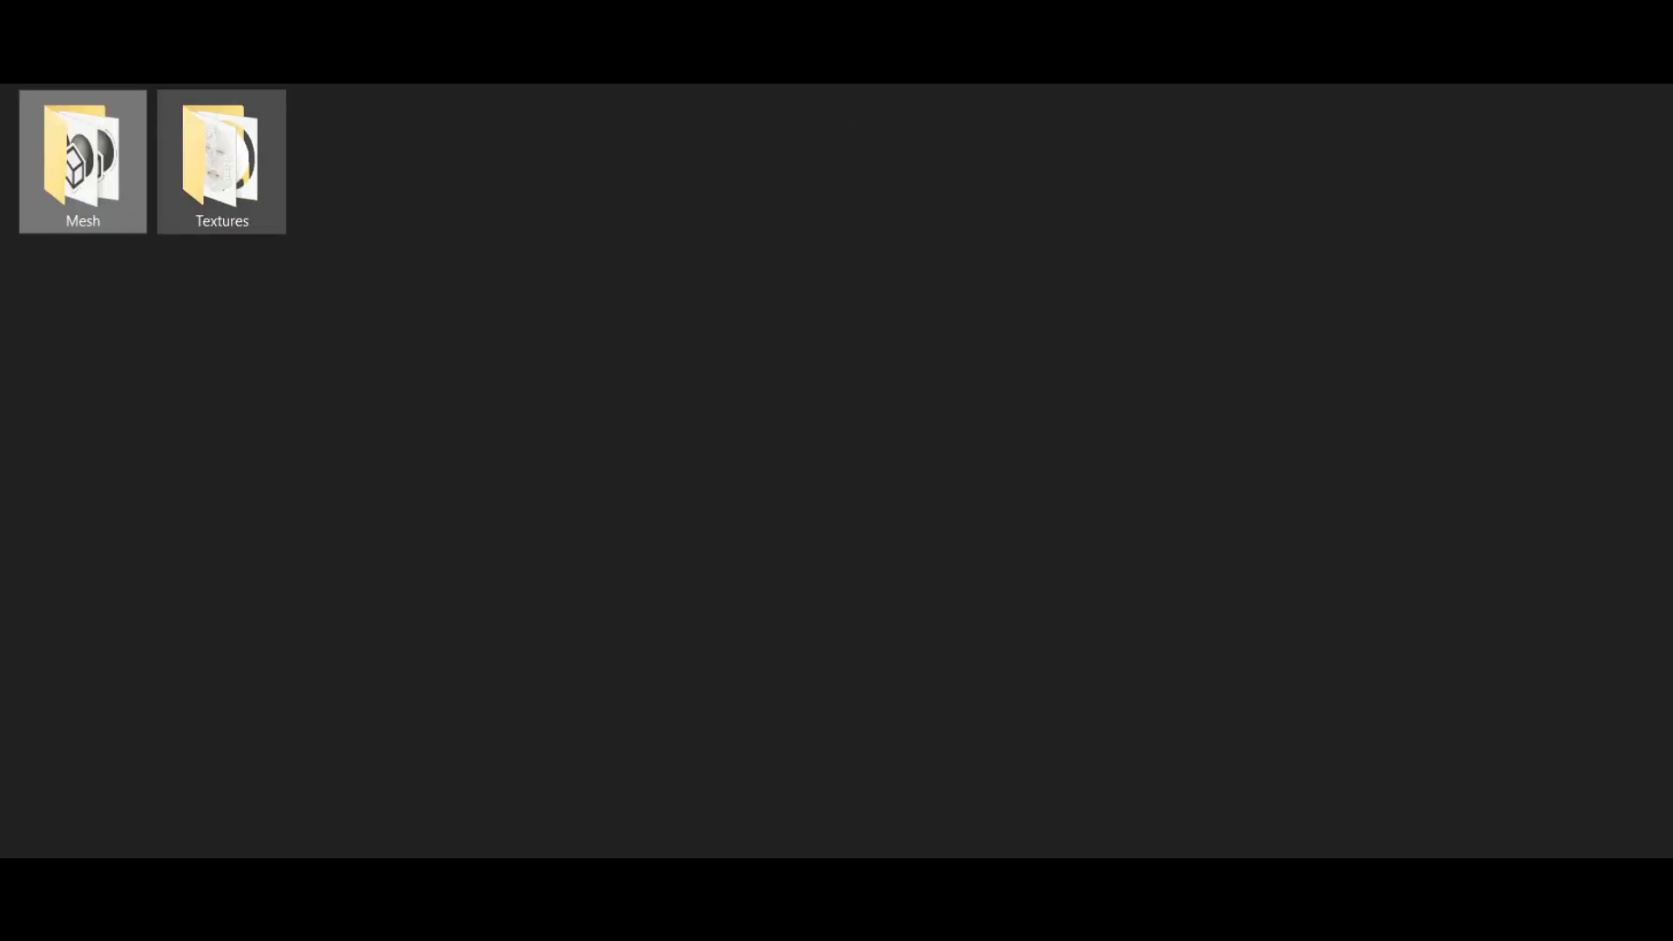
double_click(222, 162)
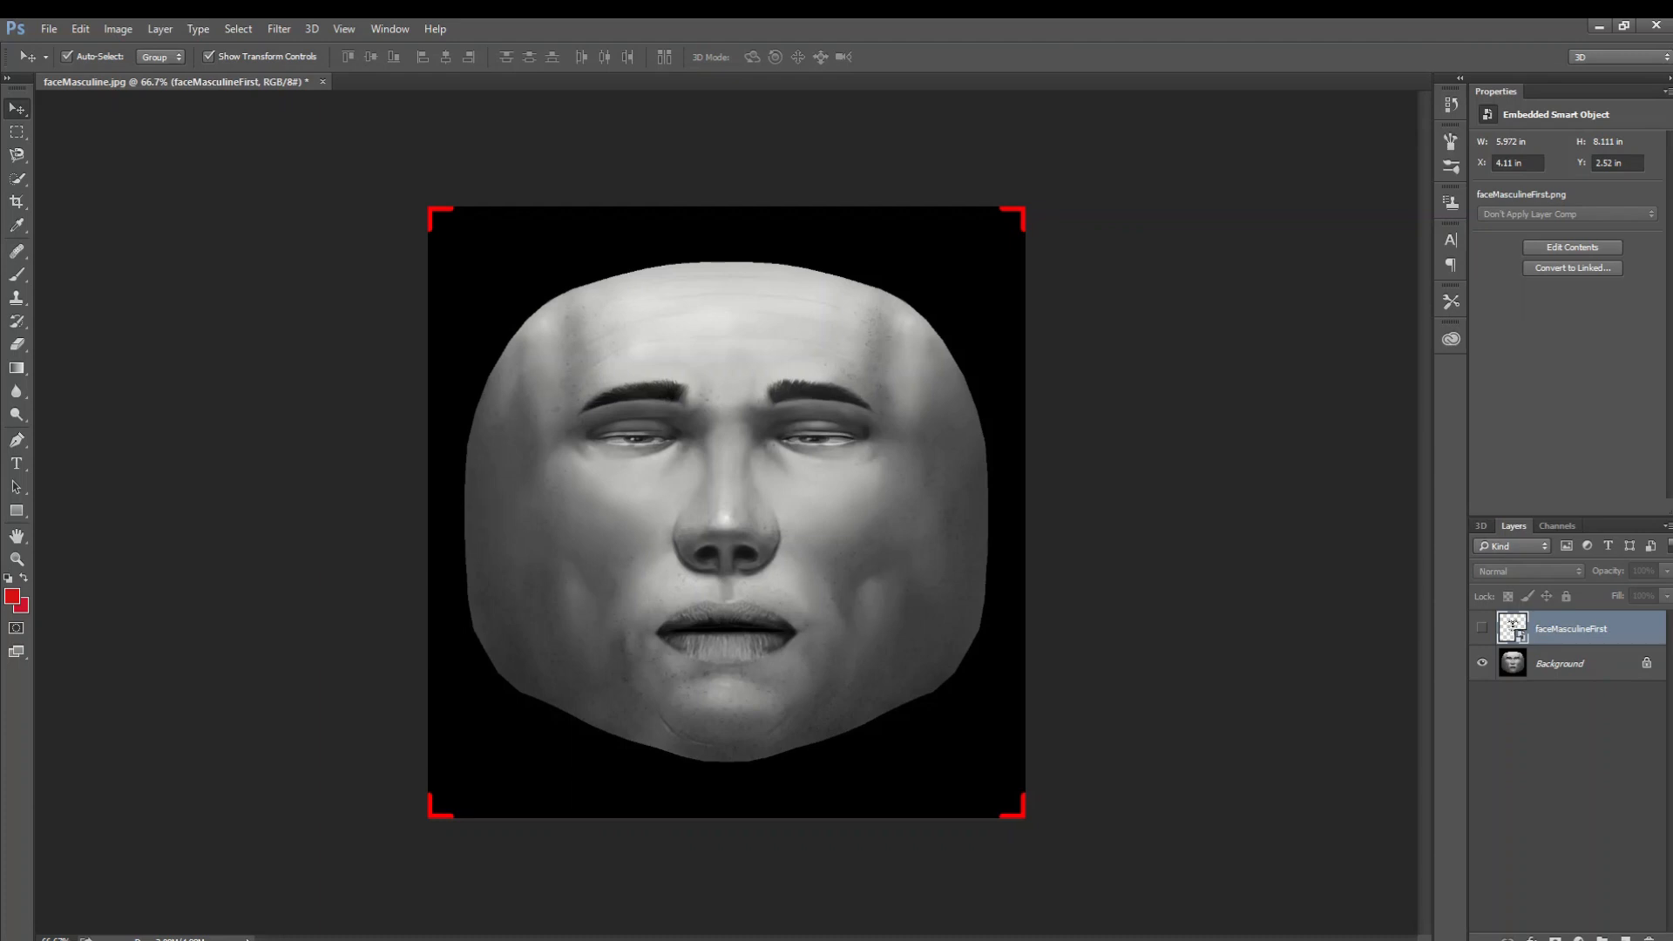
In Photoshop, show the faceMasculineFirst layer and scale the skull artwork over the face to about 89.84% width and 90.04% height
left_click(1482, 628)
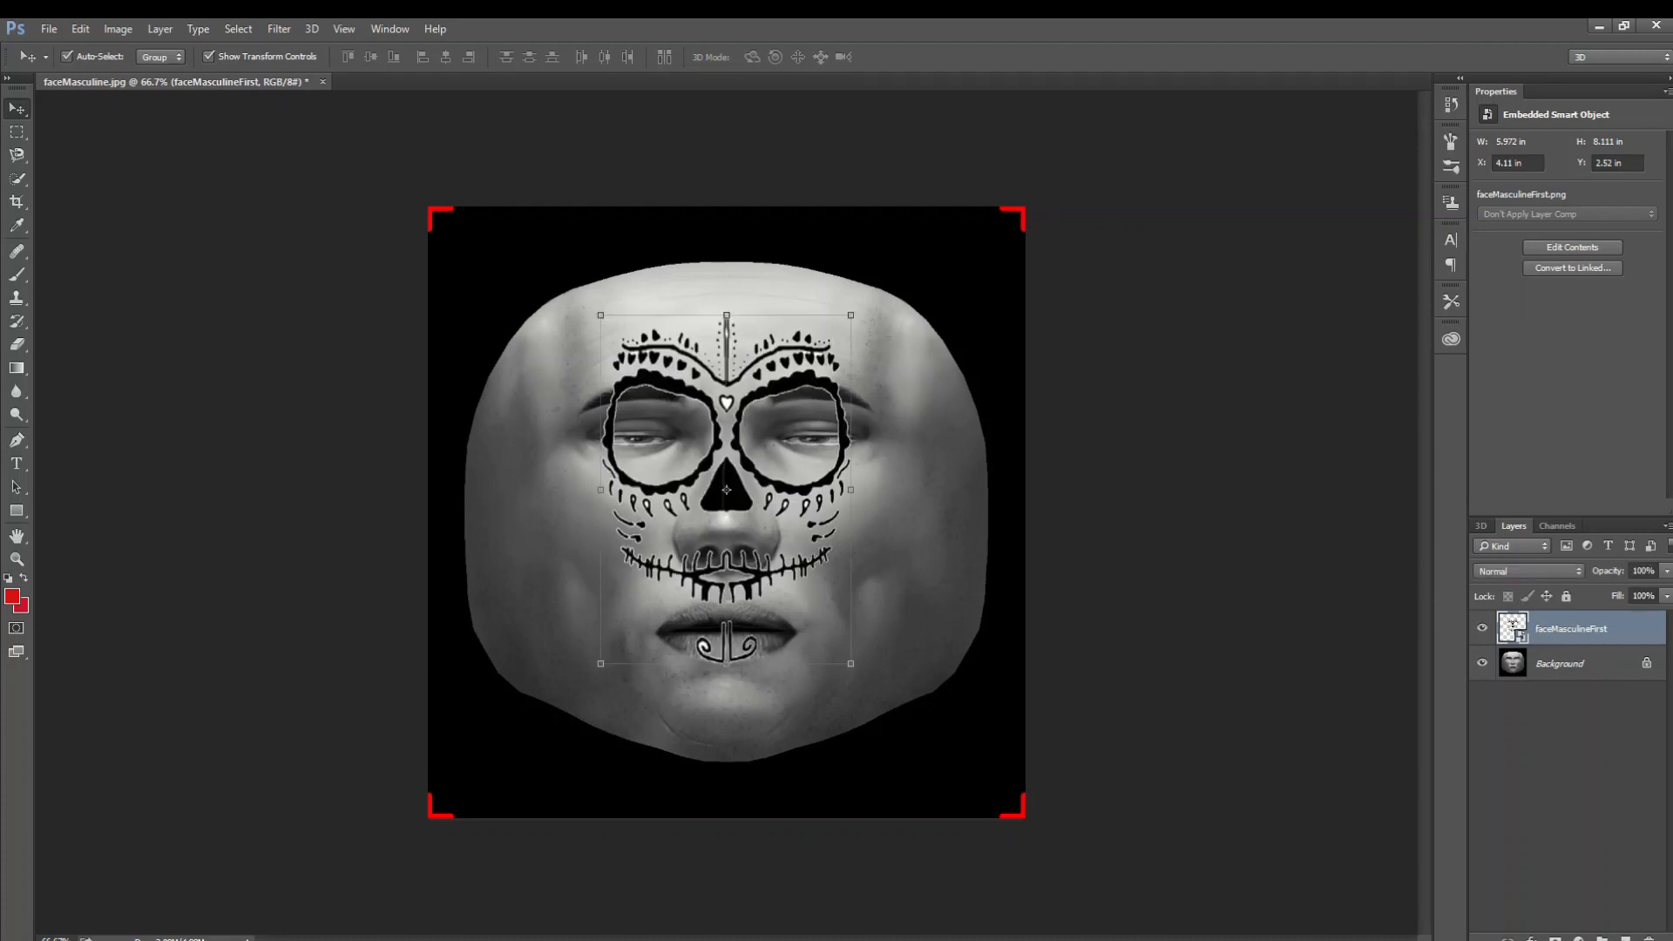
key("ctrl+t")
left_click_drag(796, 563, 832, 592)
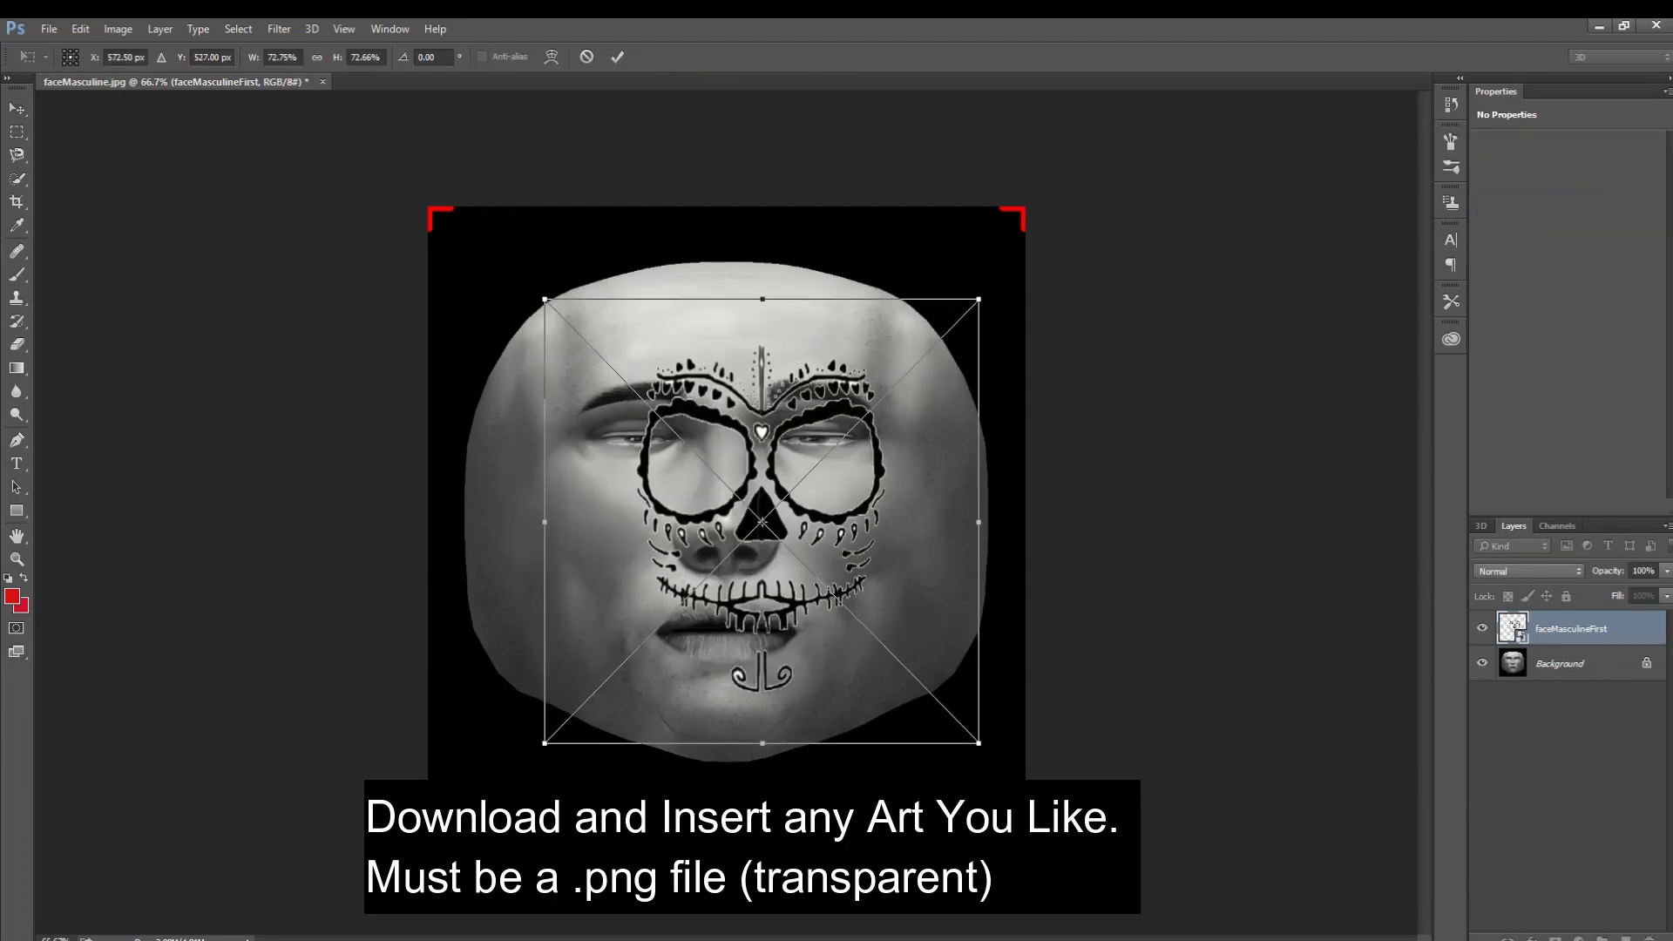
left_click_drag(545, 299, 453, 251)
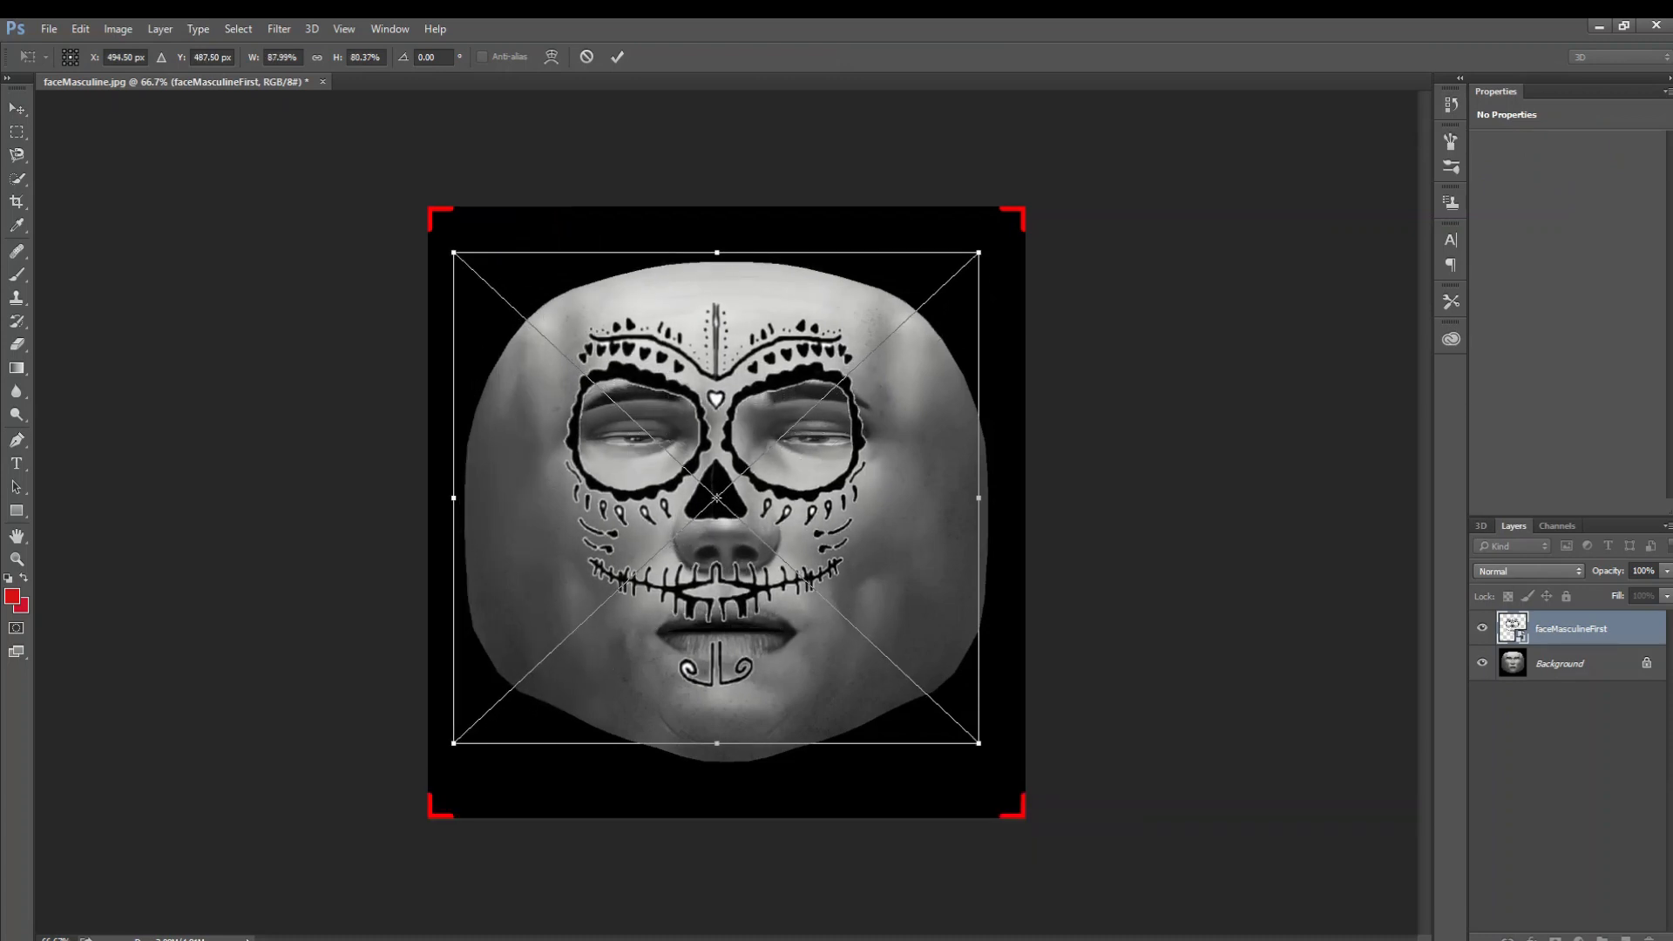
left_click_drag(980, 743, 990, 801)
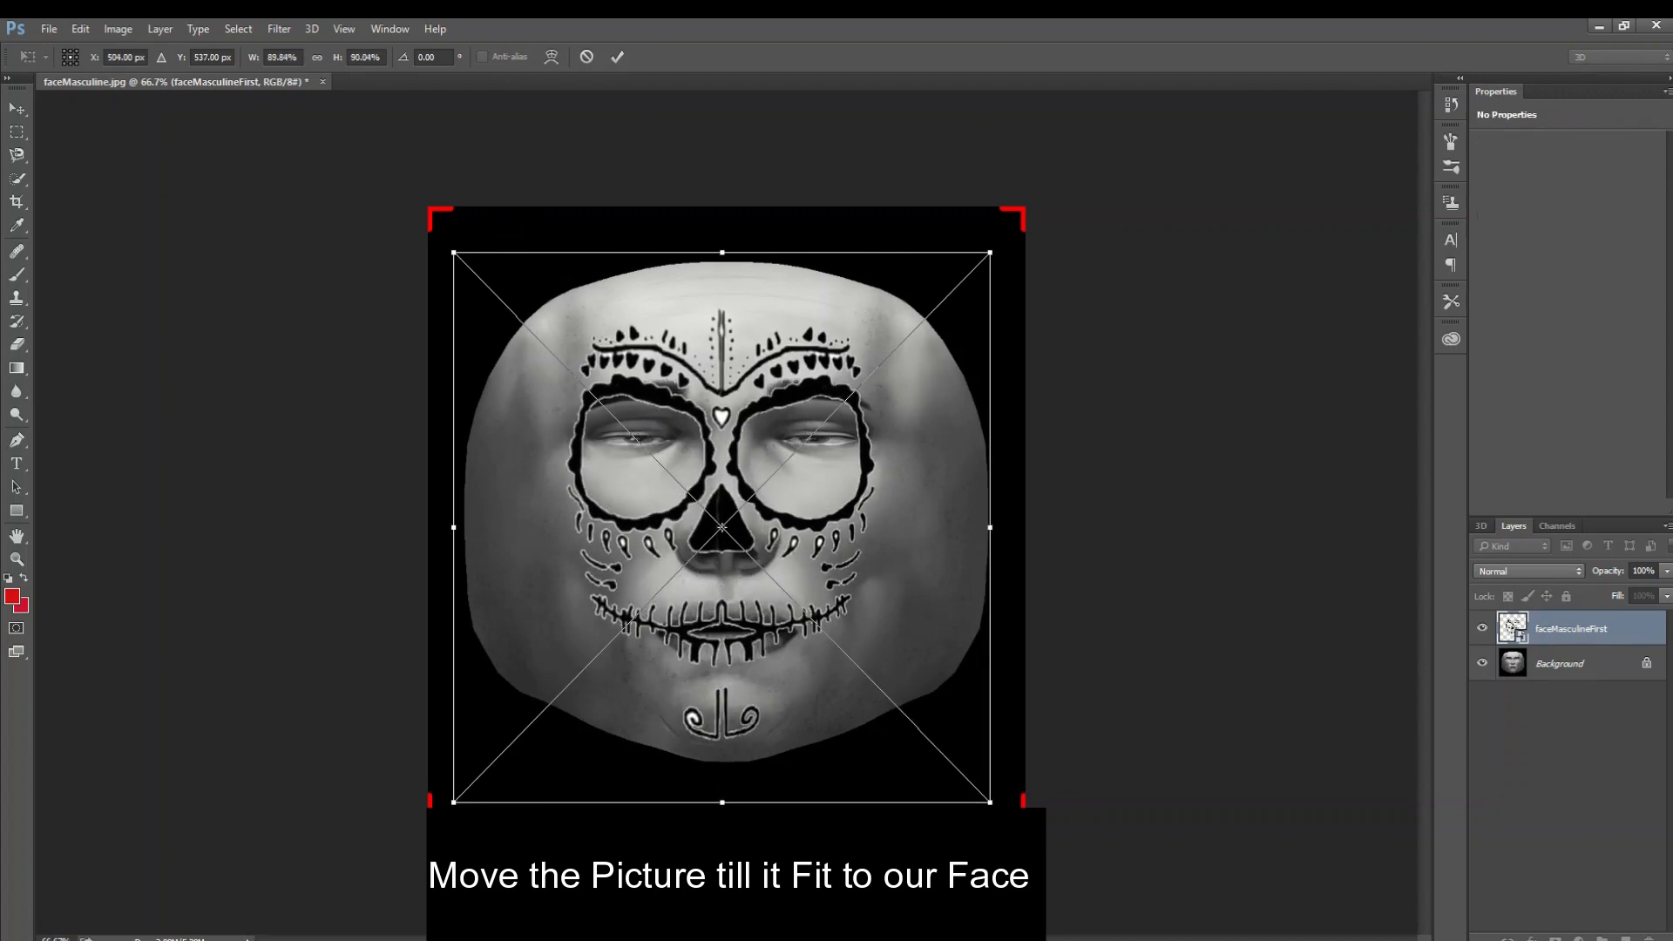
Fit the skull artwork to the eyes, nose and mouth at about 92.68% width and 94.43% height, apply the transform and deselect the layer
left_click_drag(730, 392, 736, 377)
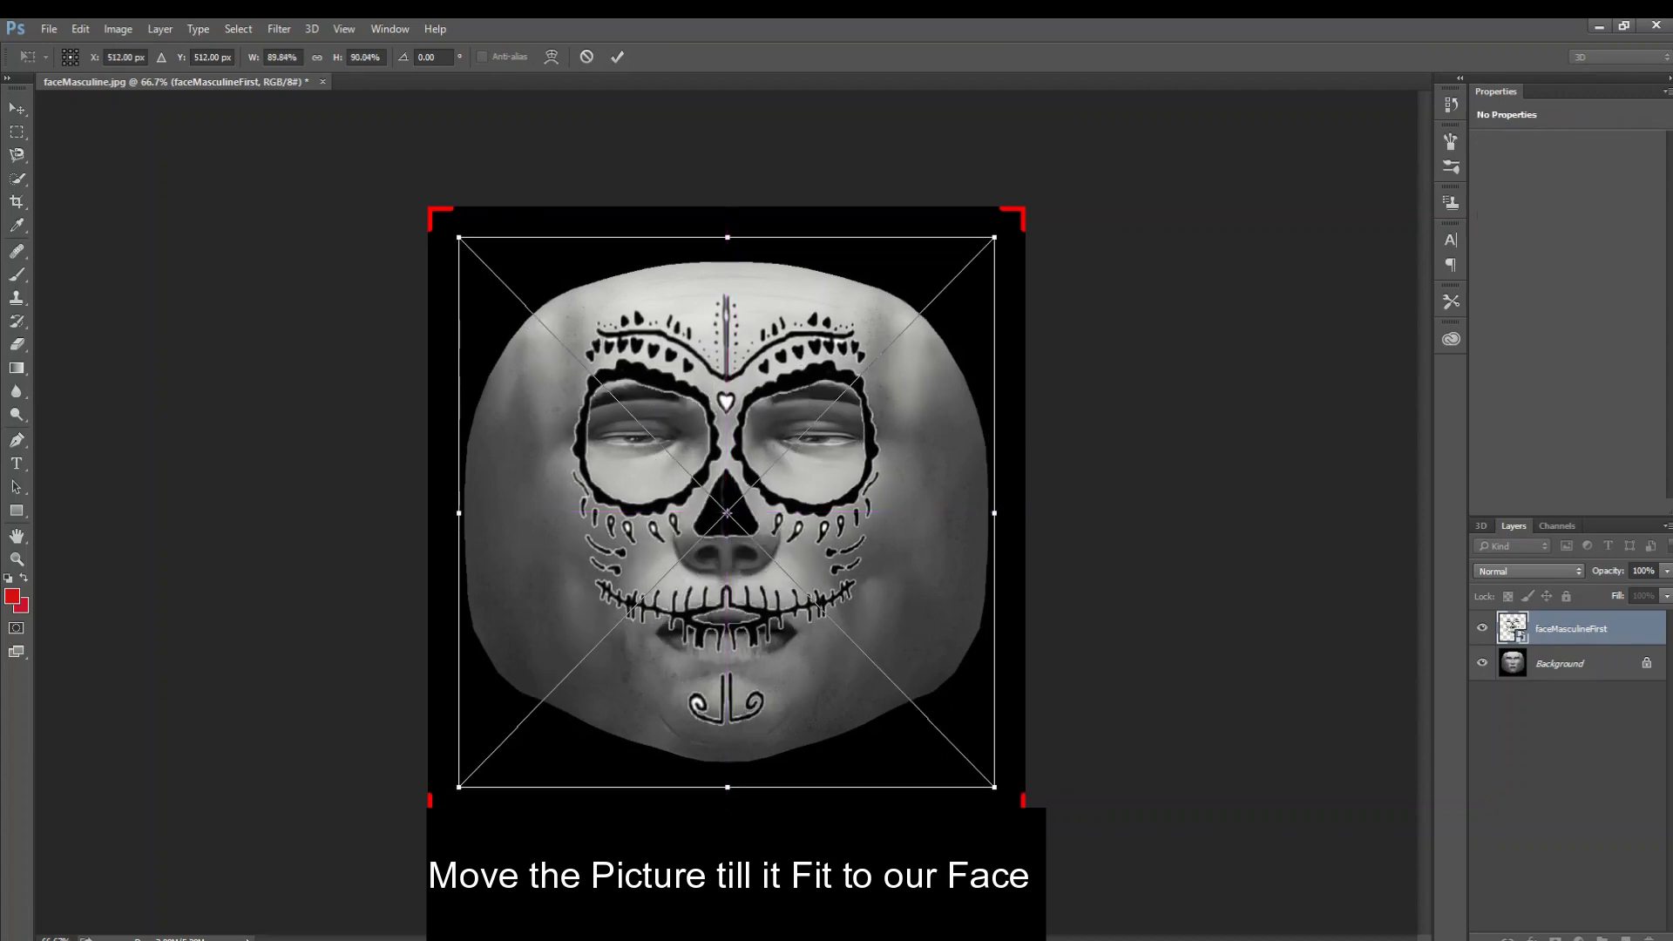
left_click_drag(727, 787, 727, 802)
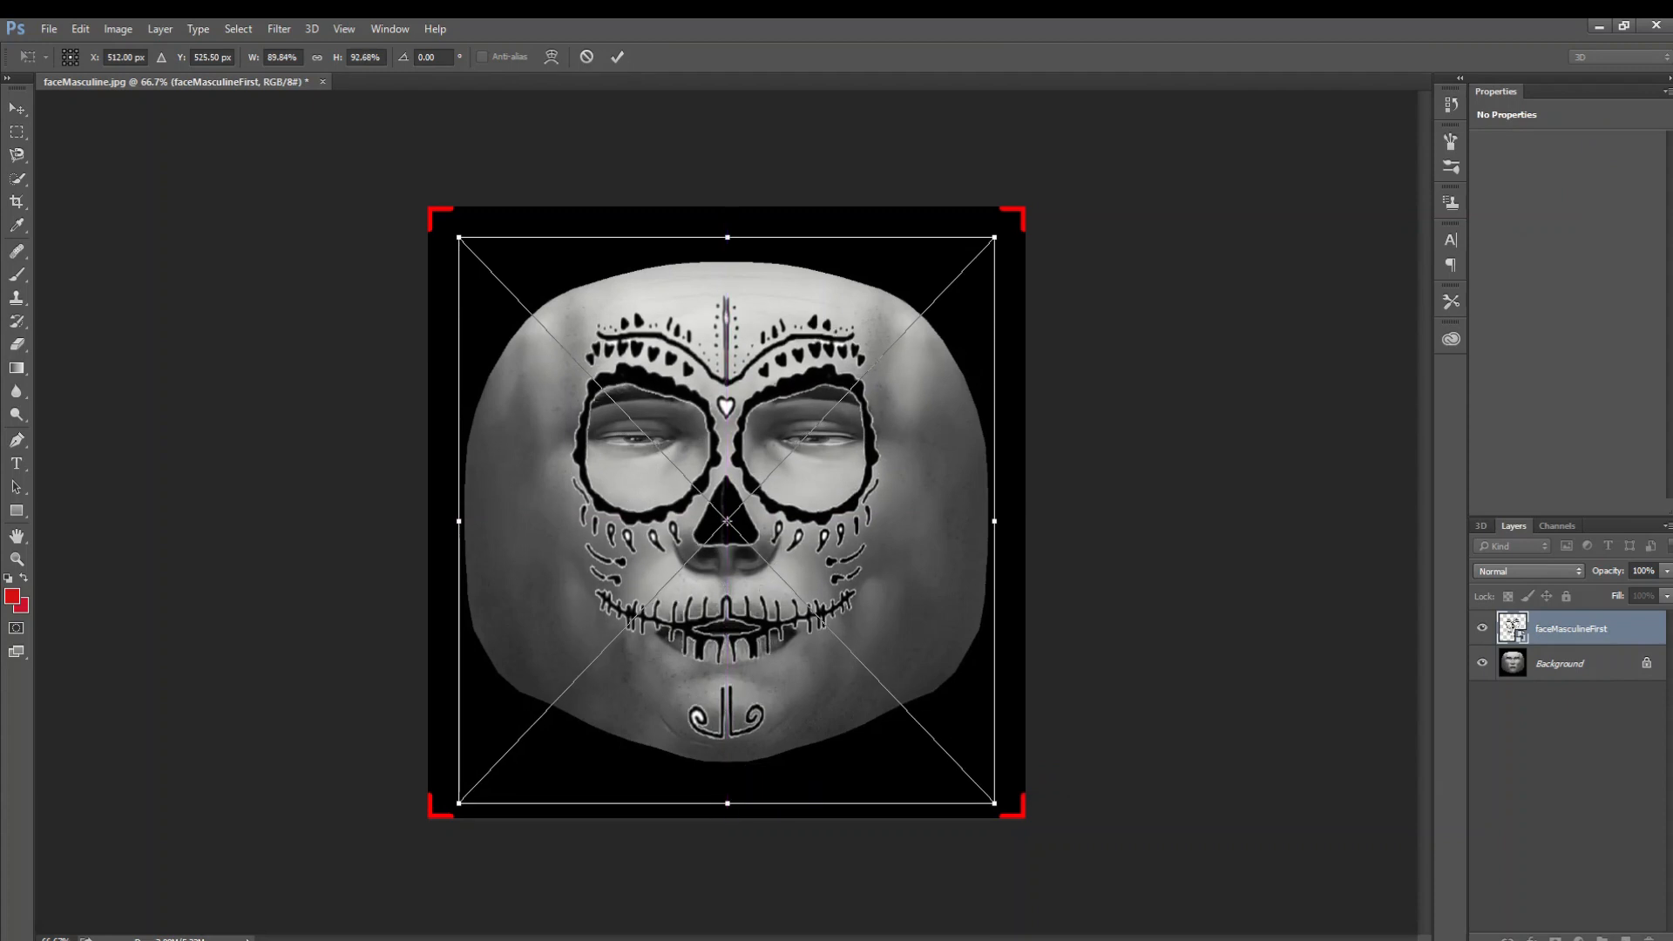
left_click_drag(460, 520, 448, 520)
left_click_drag(994, 520, 1002, 520)
left_click_drag(726, 237, 726, 227)
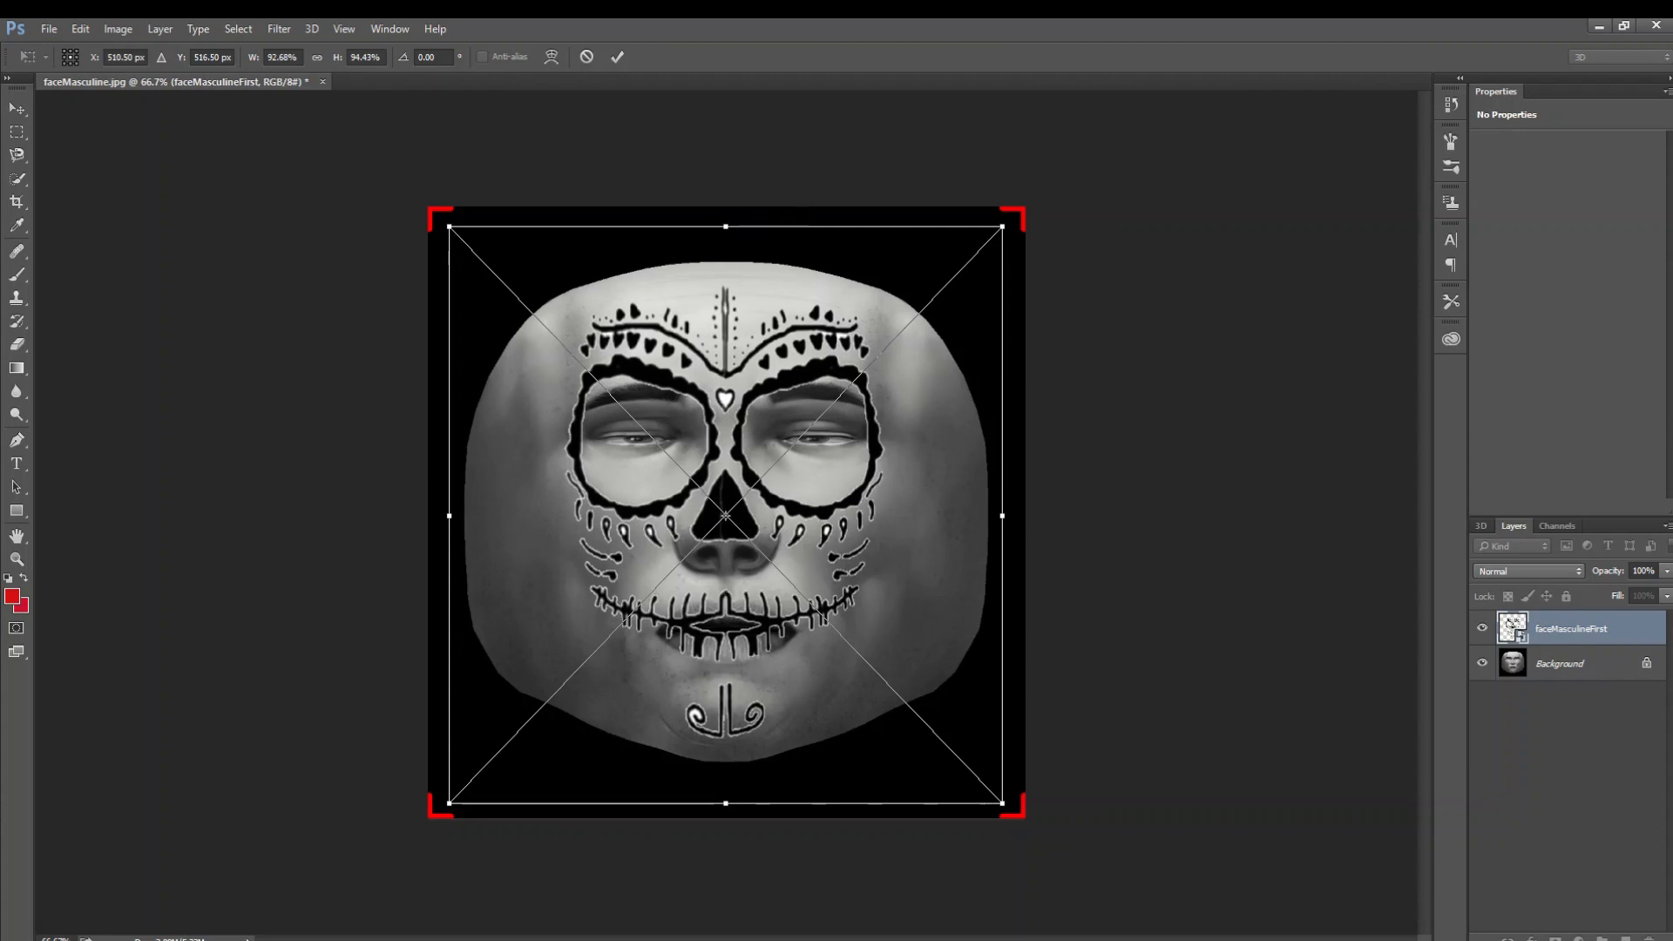
left_click_drag(736, 418, 737, 422)
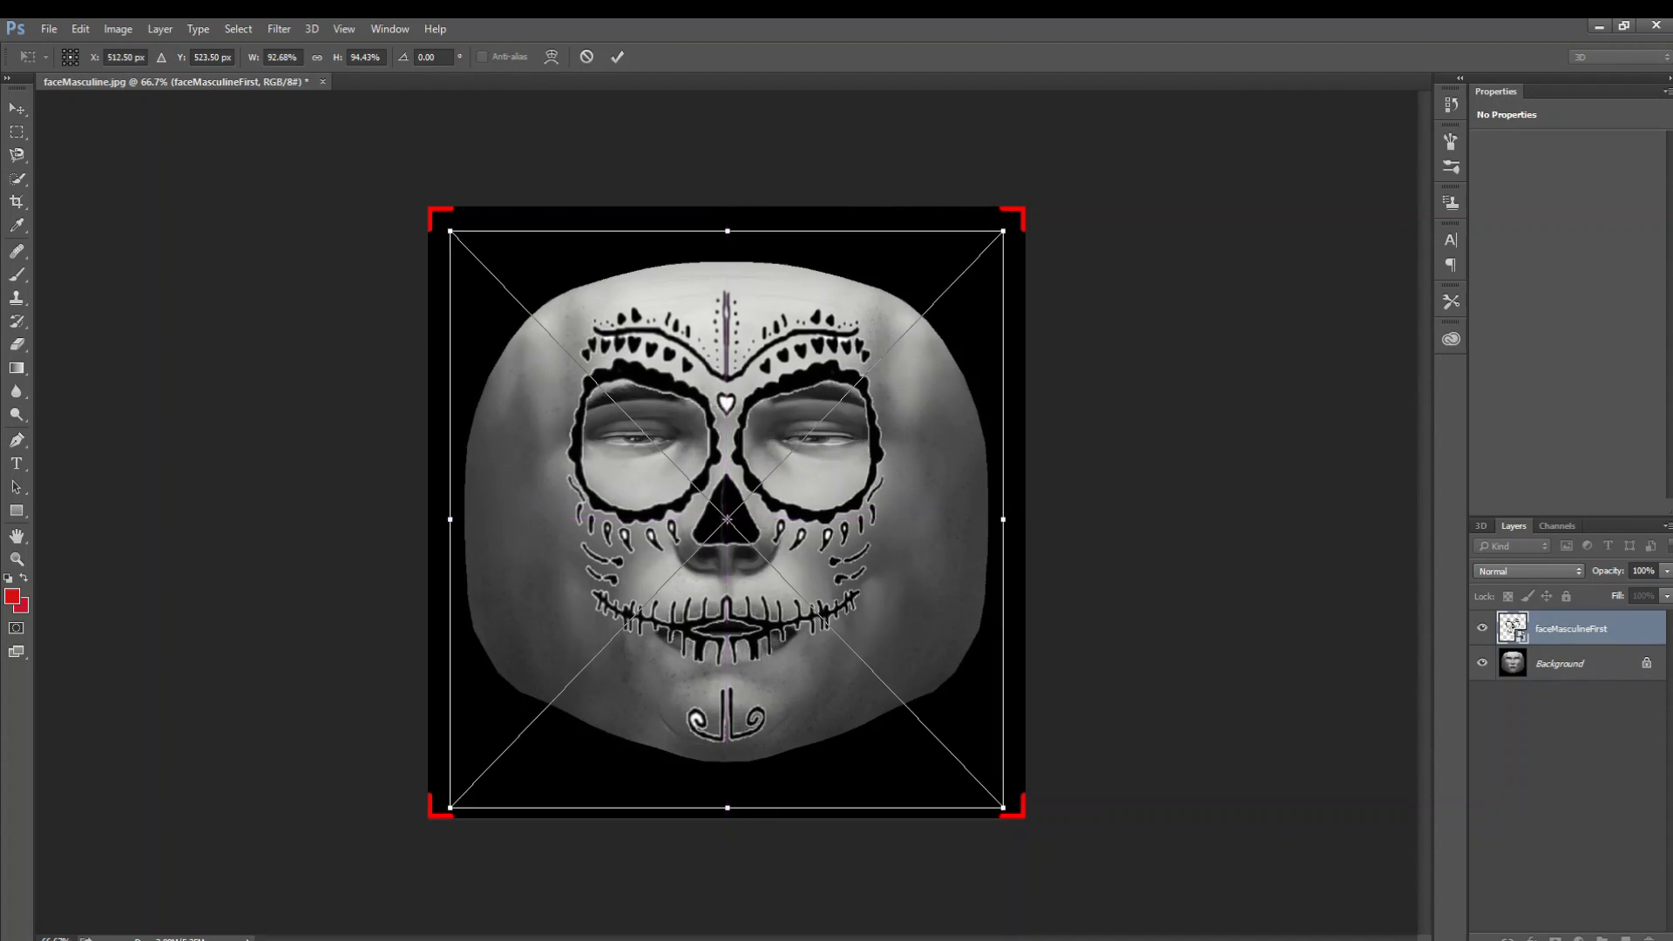
key("Return")
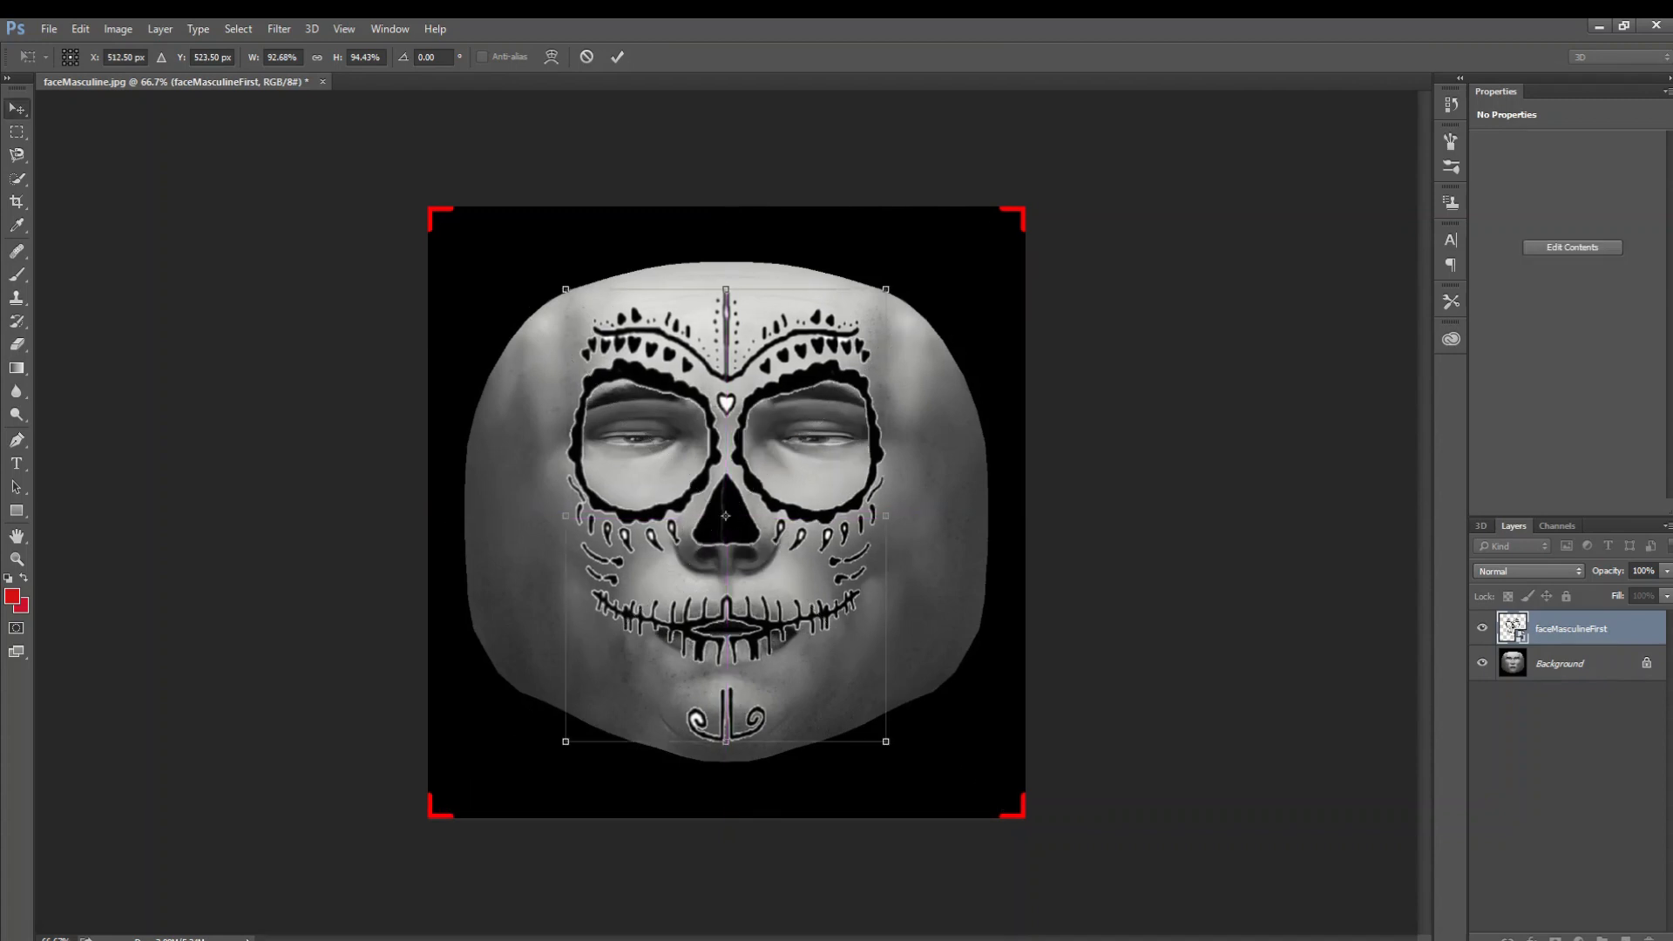
left_click(1124, 523)
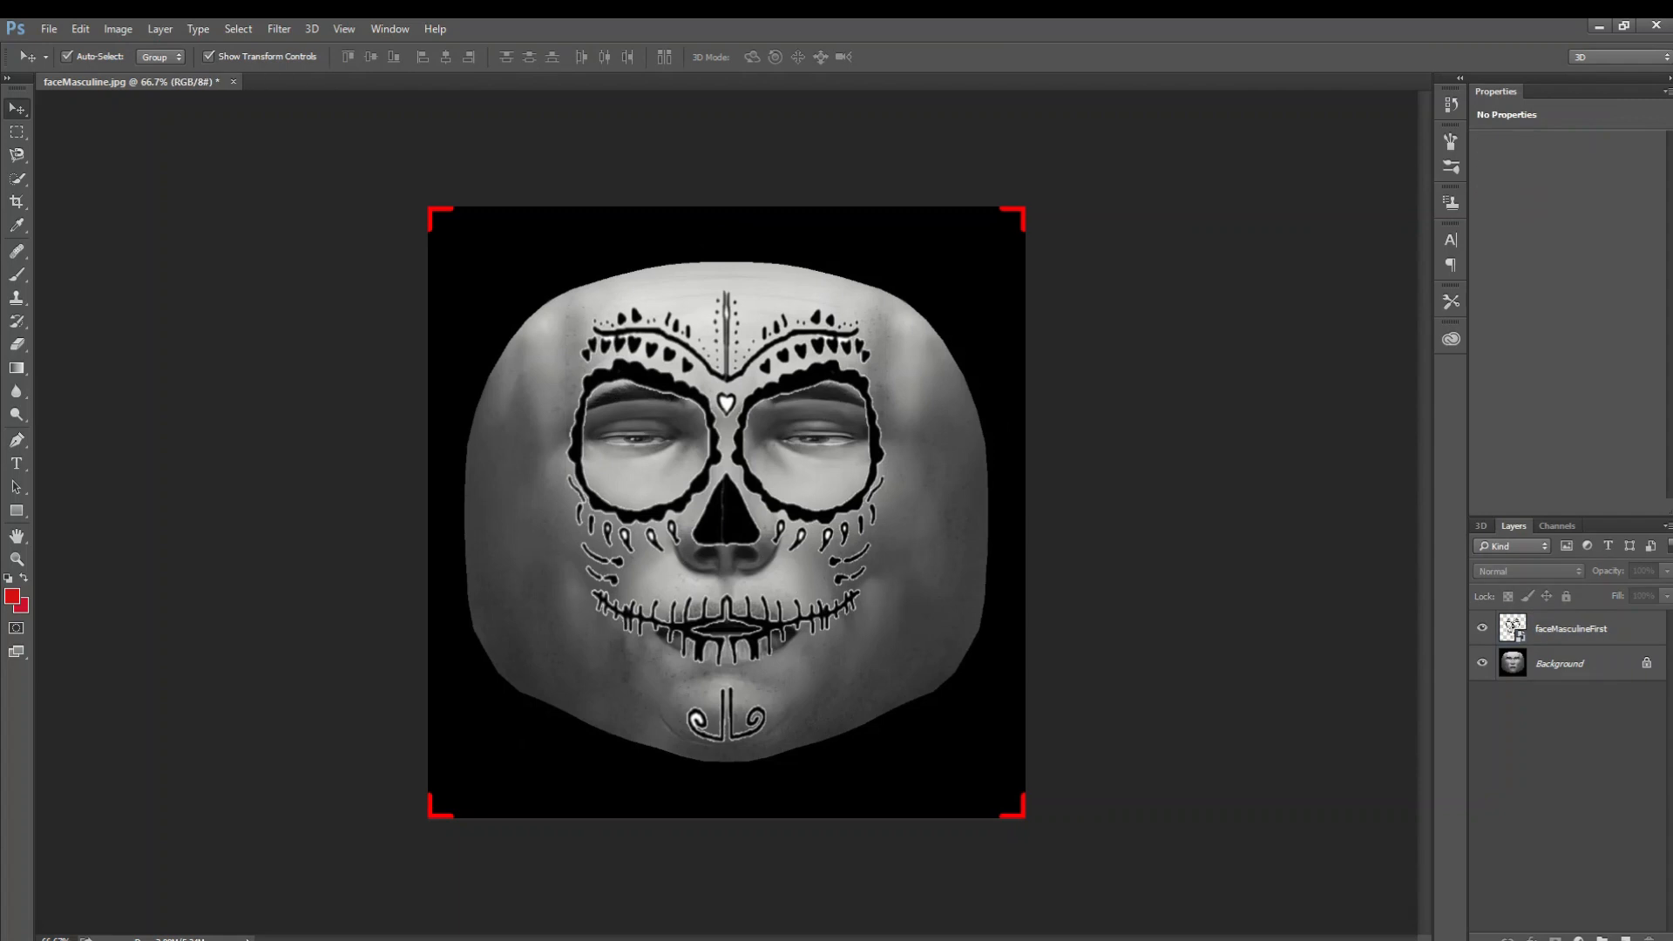
Hide the Background layer so only the skull artwork is left and bring up the file export options
left_click(1481, 663)
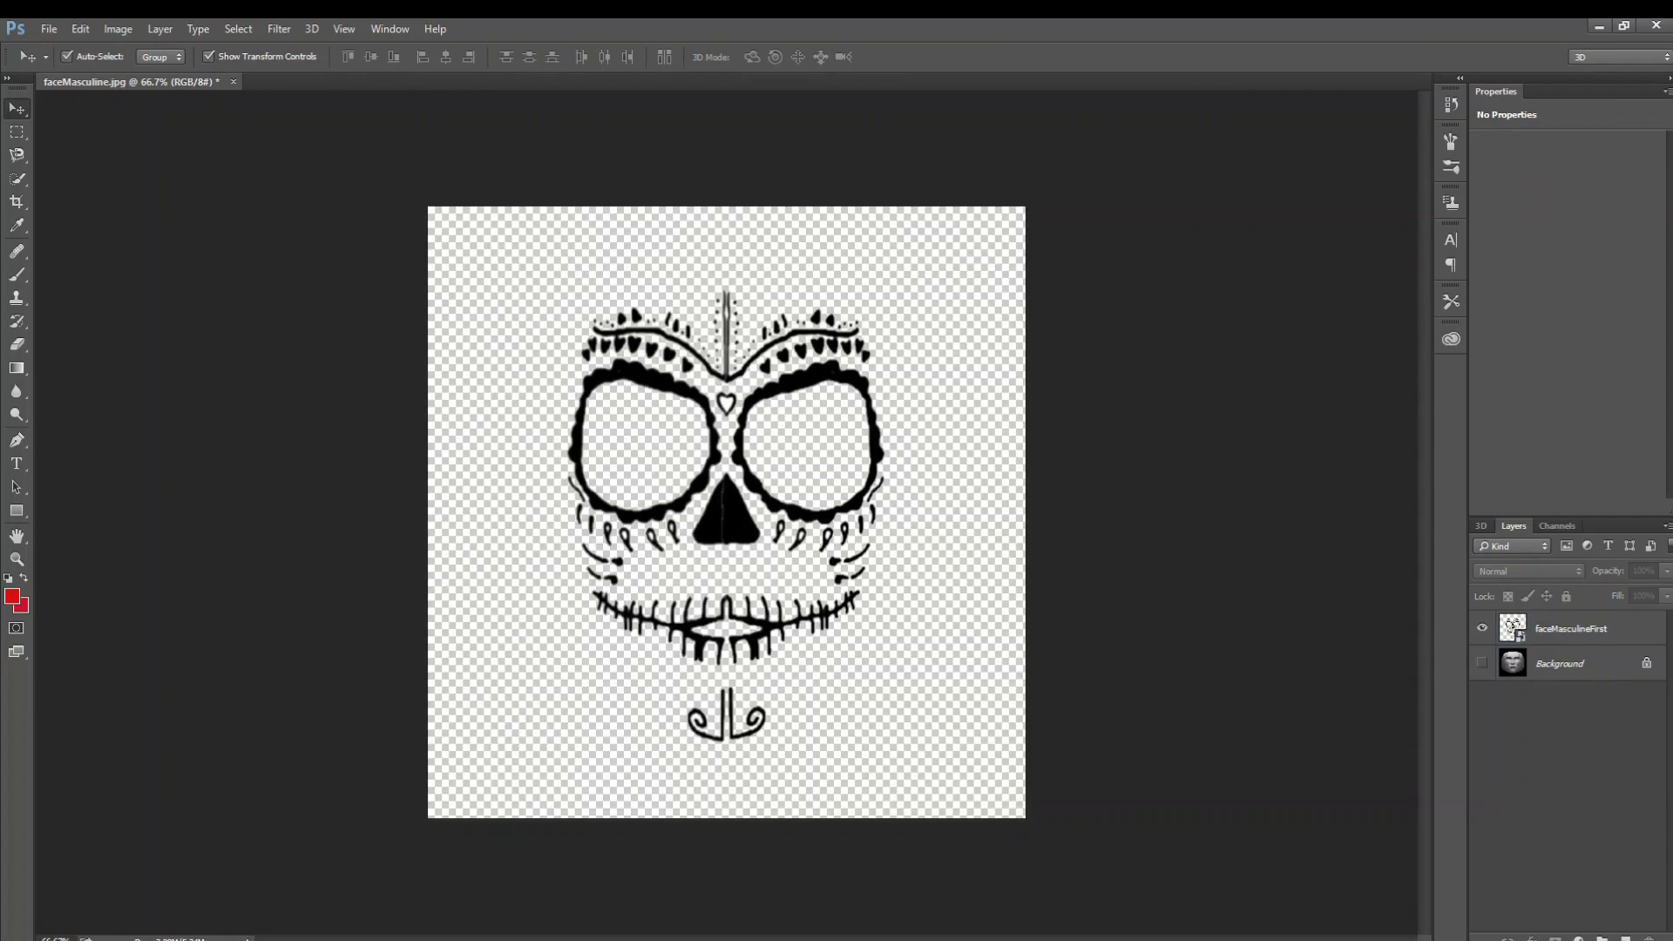
left_click(49, 28)
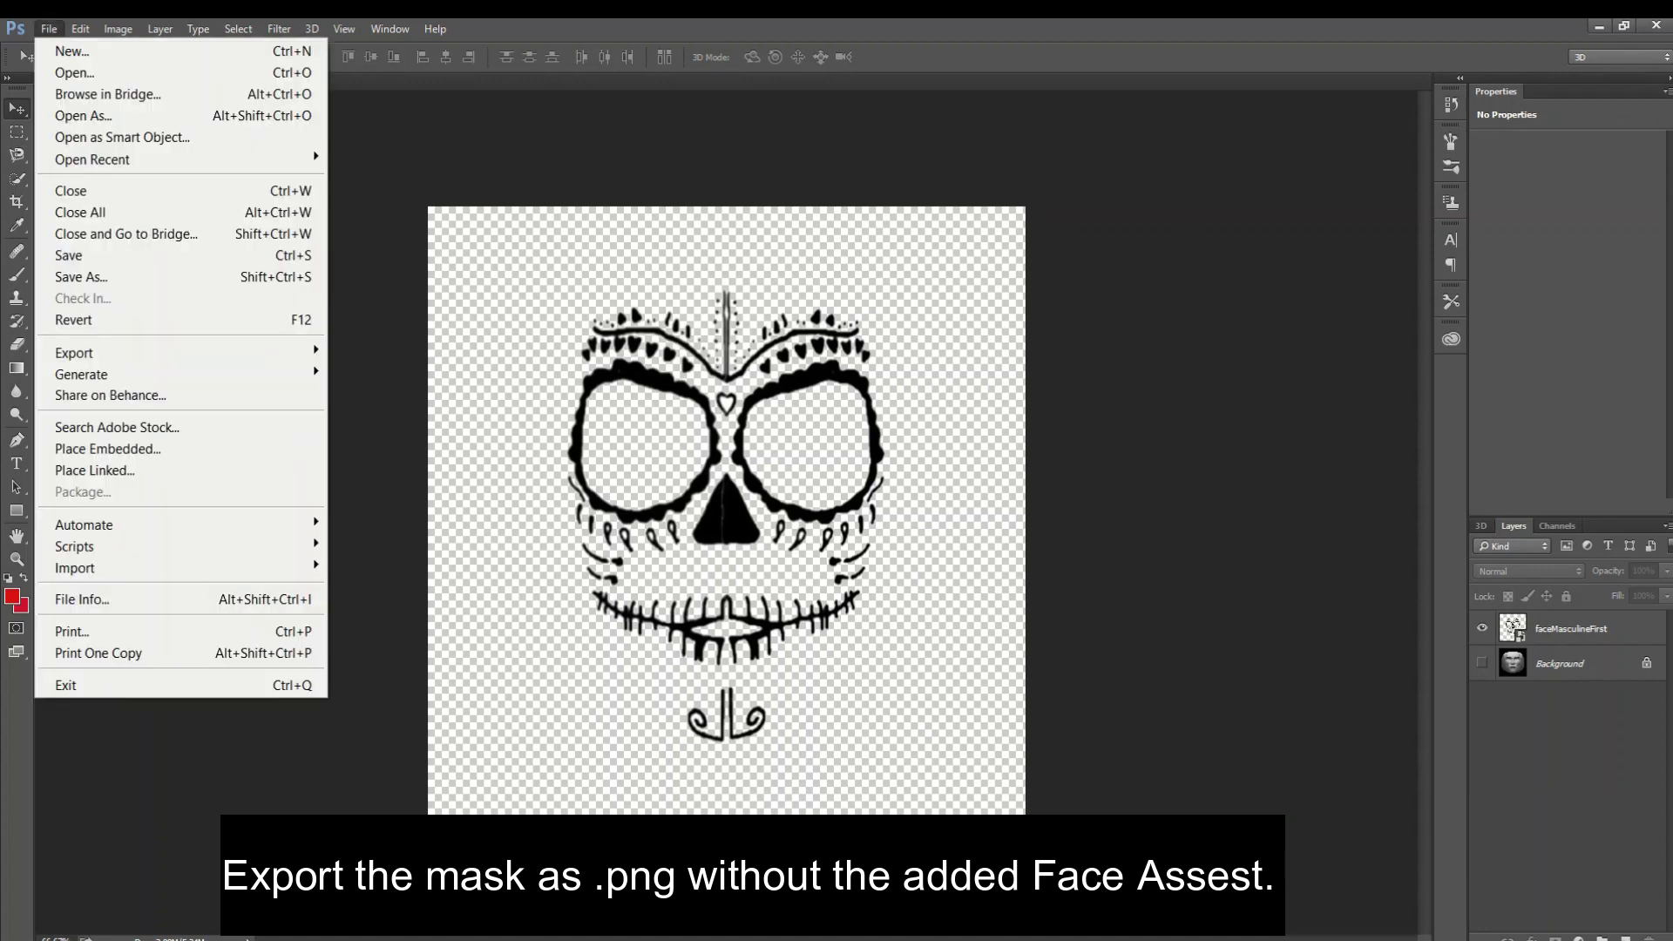
mouse_move(104, 353)
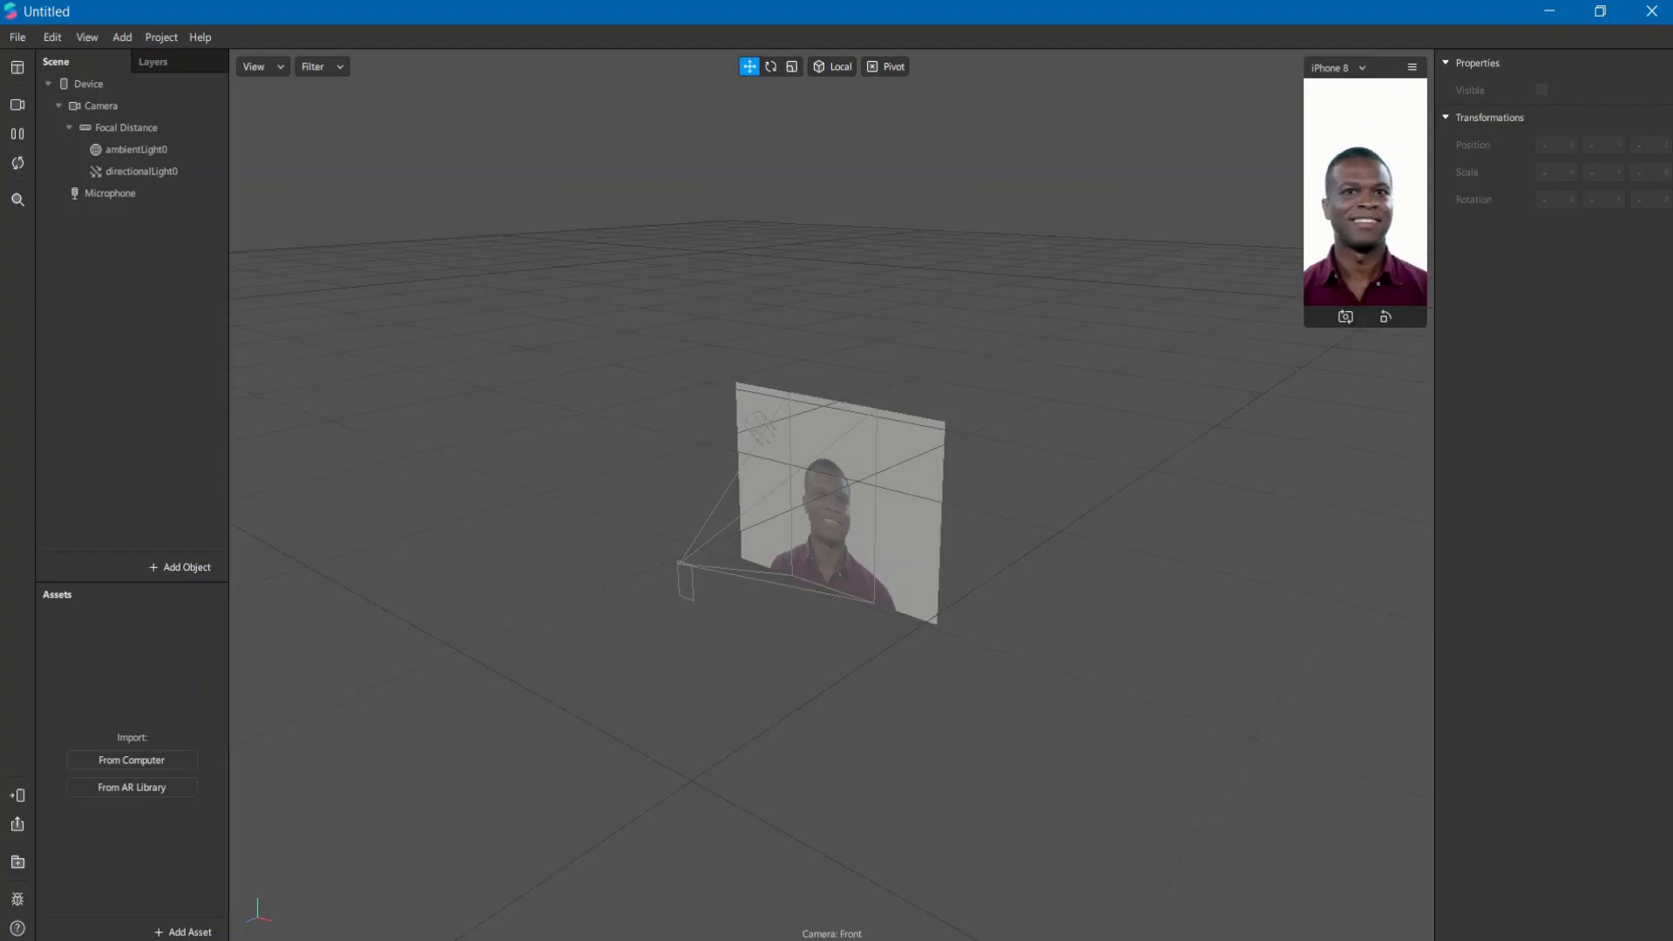
In Spark AR Studio, add a face mesh to the Camera and give it a new material
right_click(101, 106)
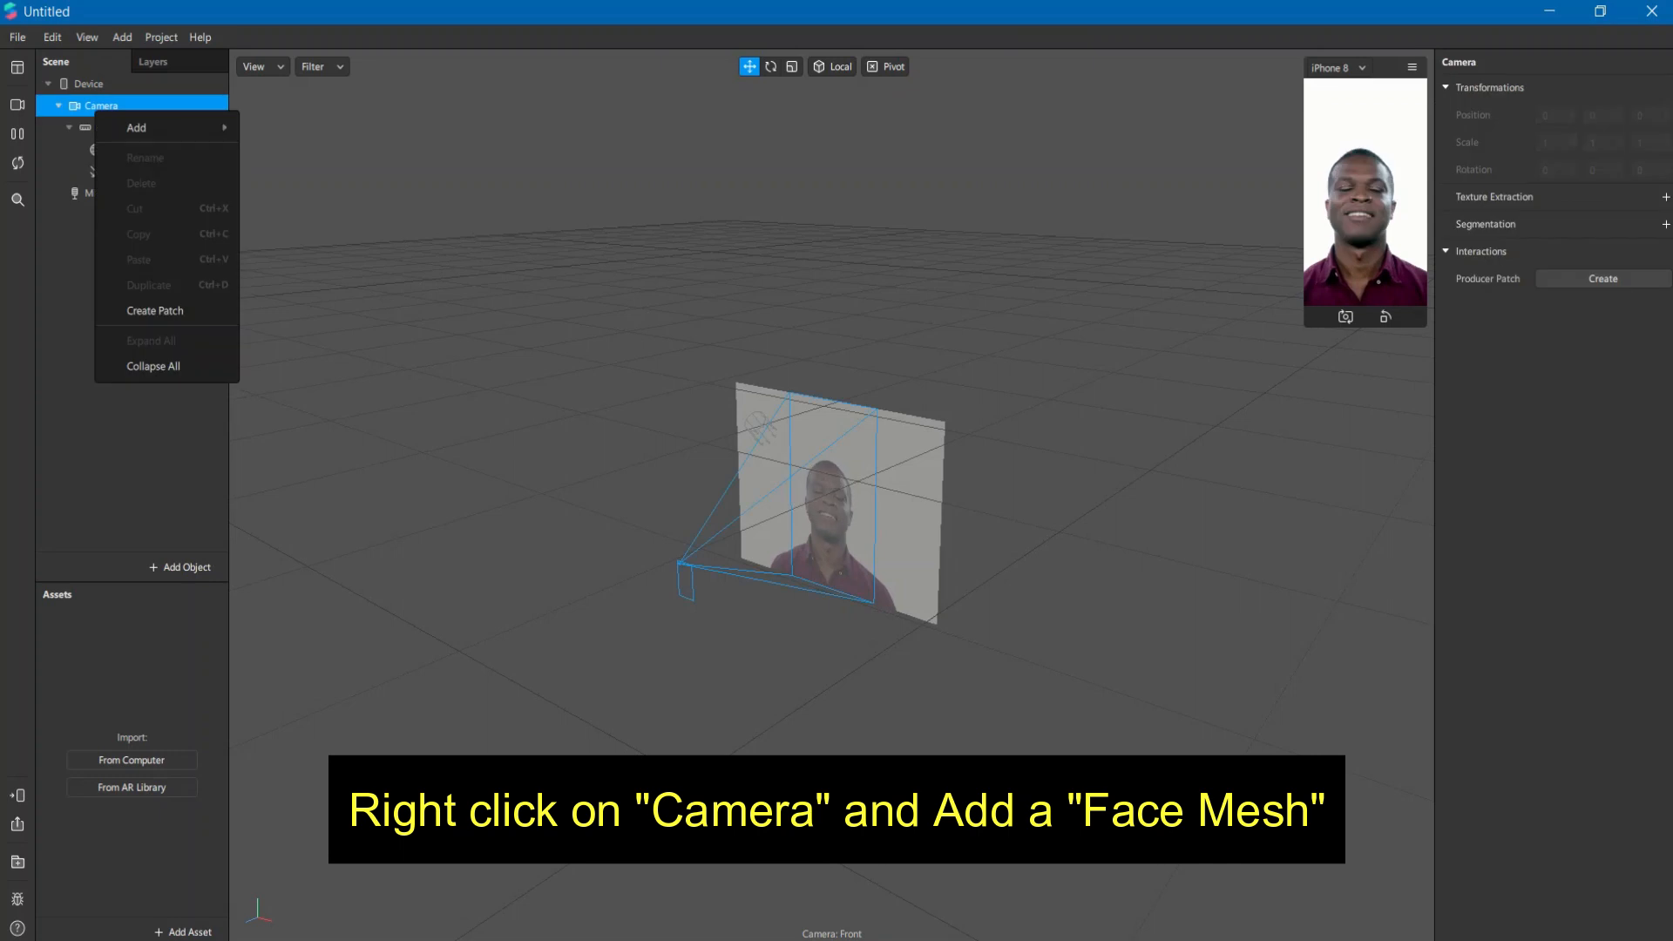
mouse_move(148, 127)
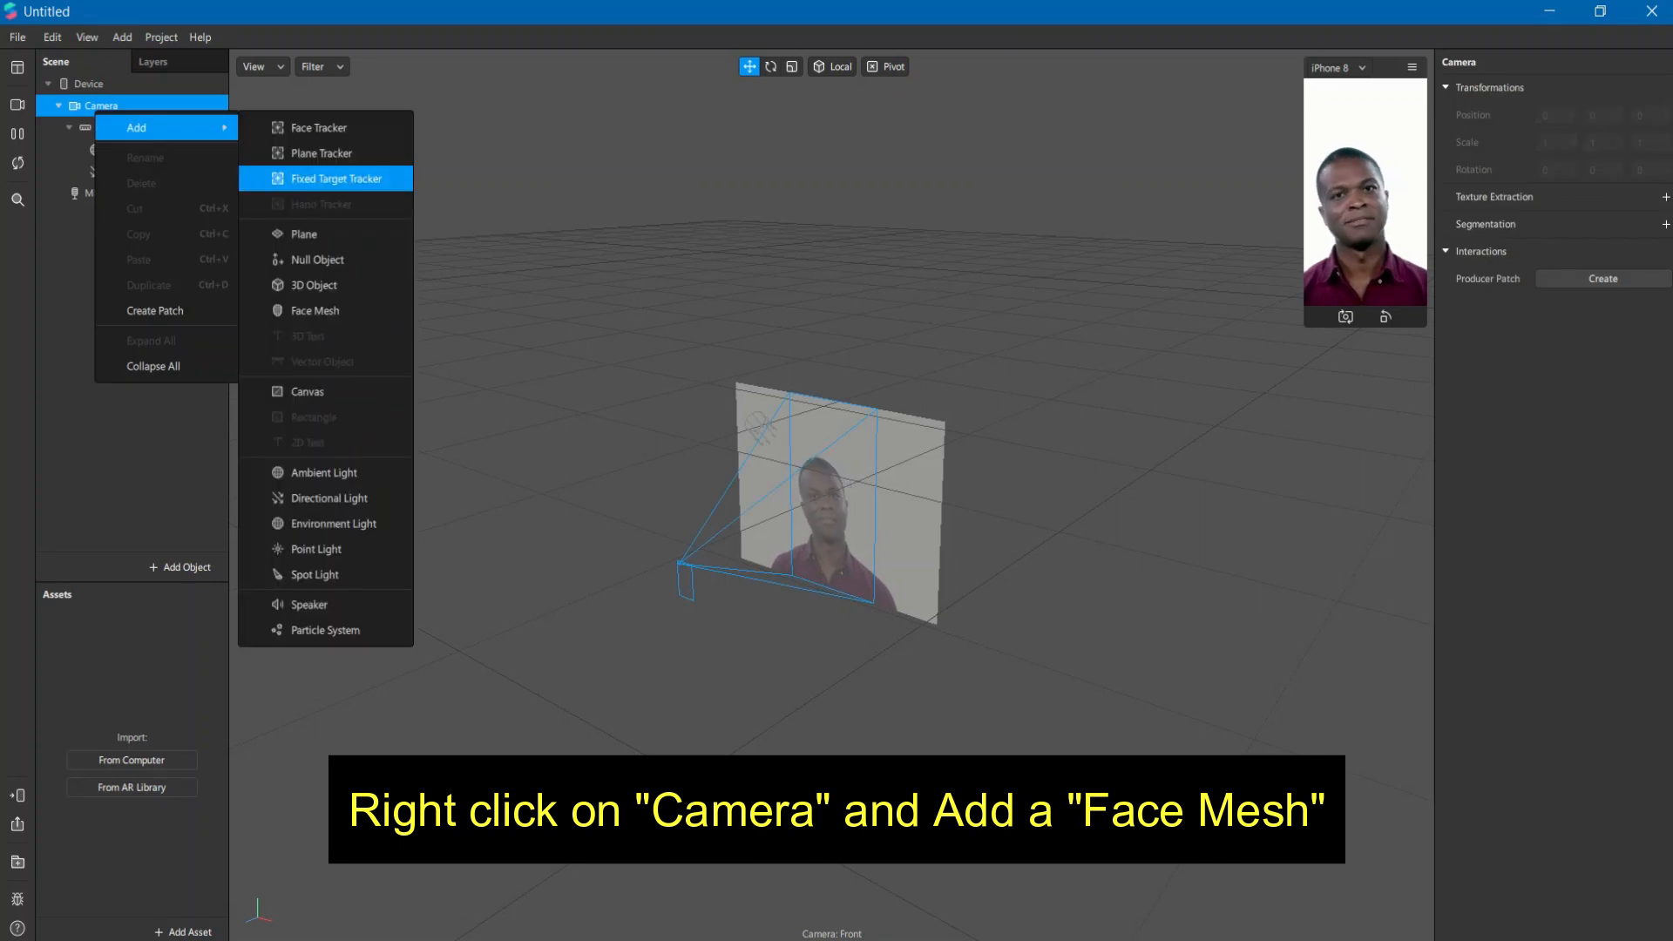
left_click(314, 310)
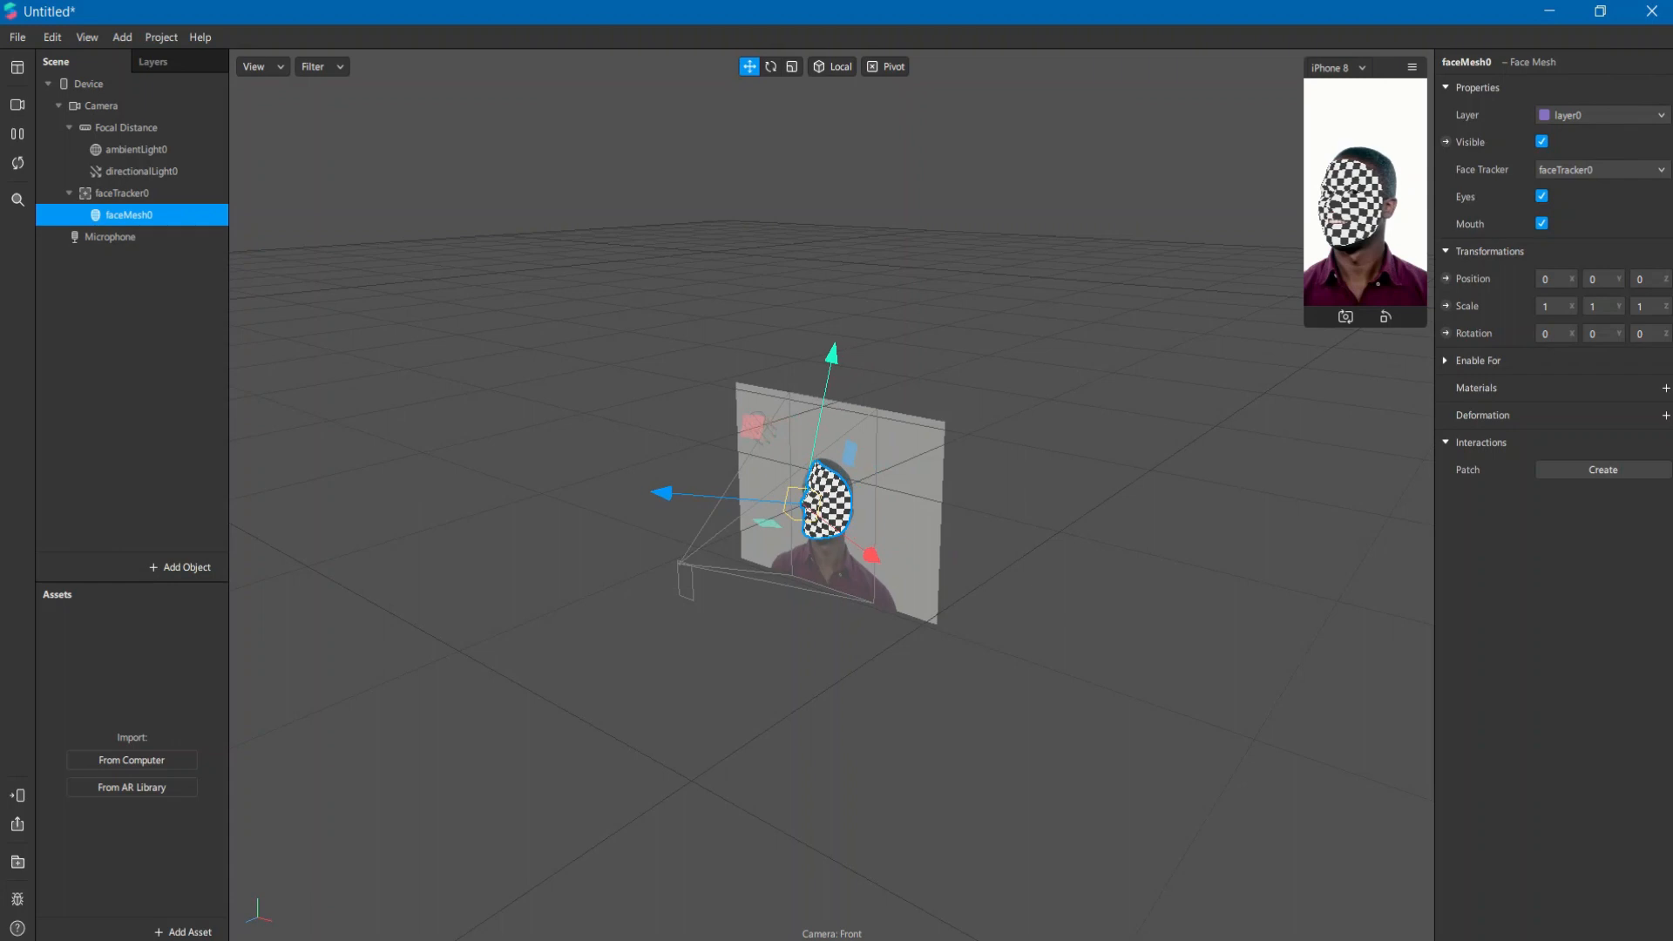
left_click_drag(1303, 329, 1179, 558)
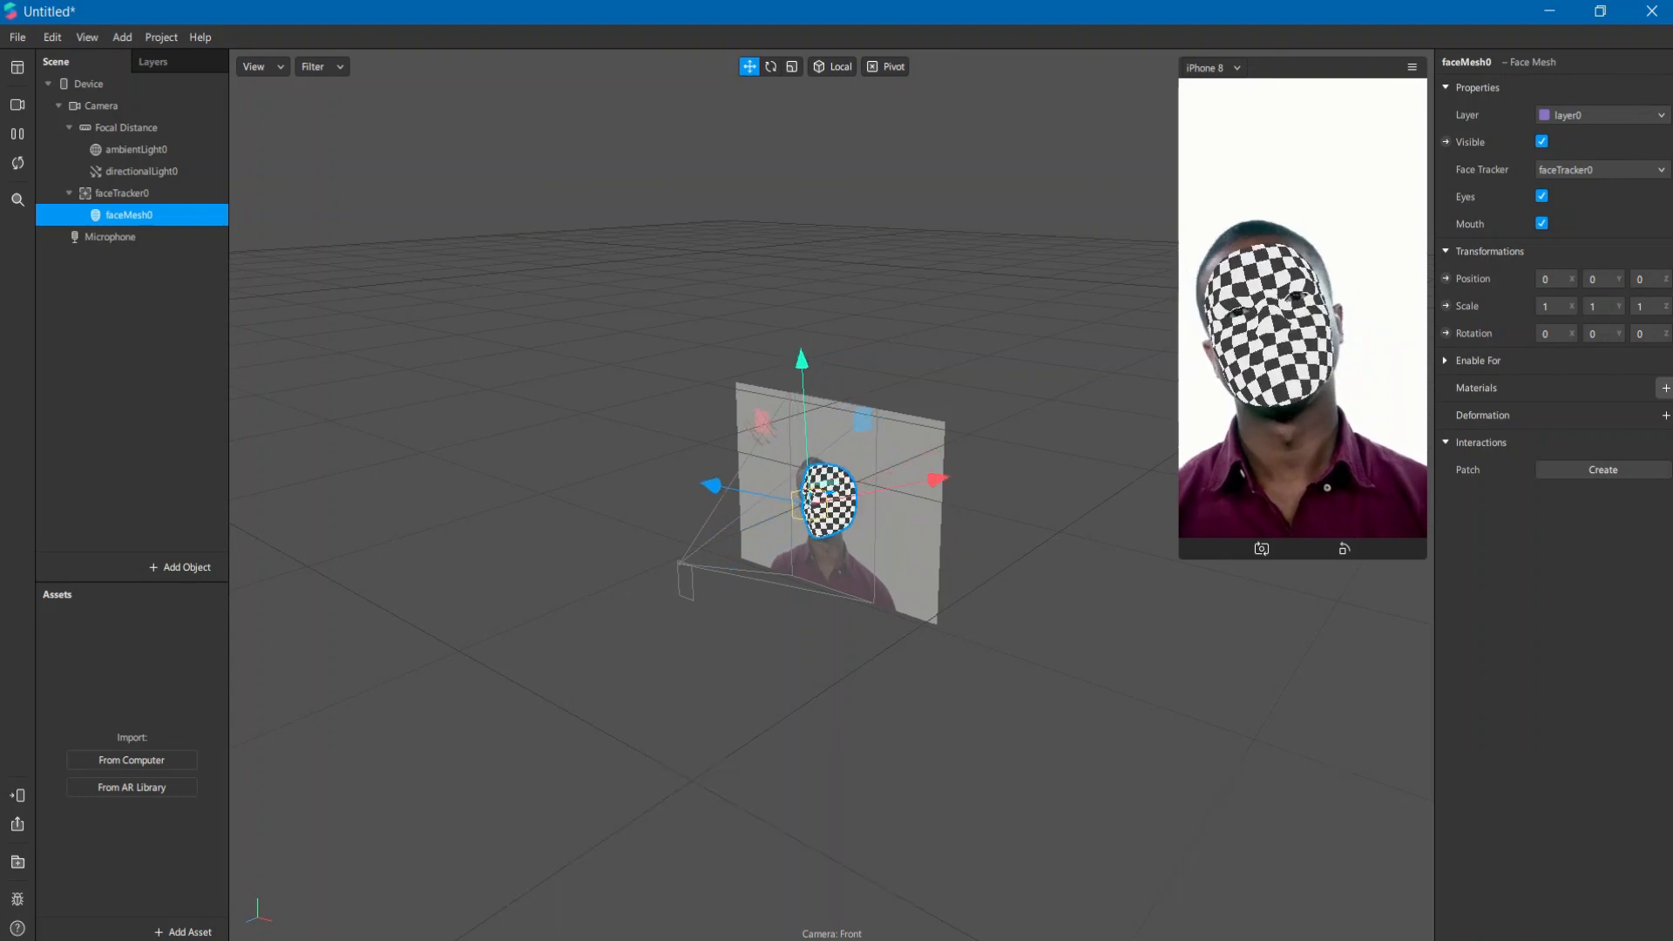
left_click(1665, 388)
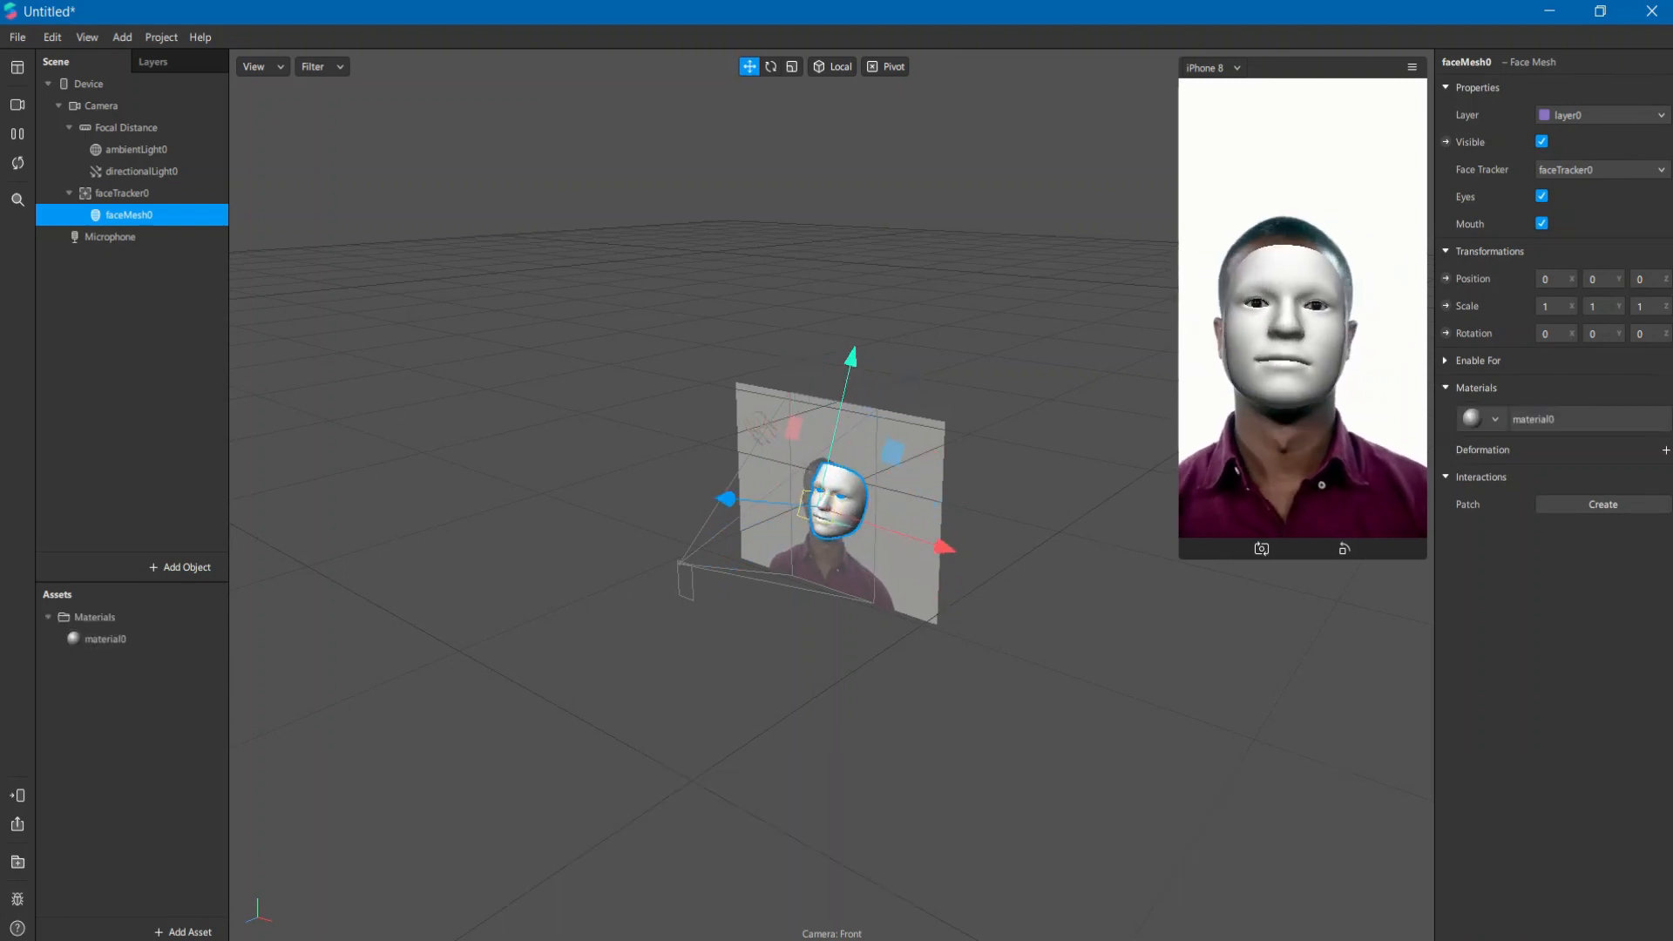
Rename the face mesh in the scene as faceMesh_tattoo
double_click(129, 215)
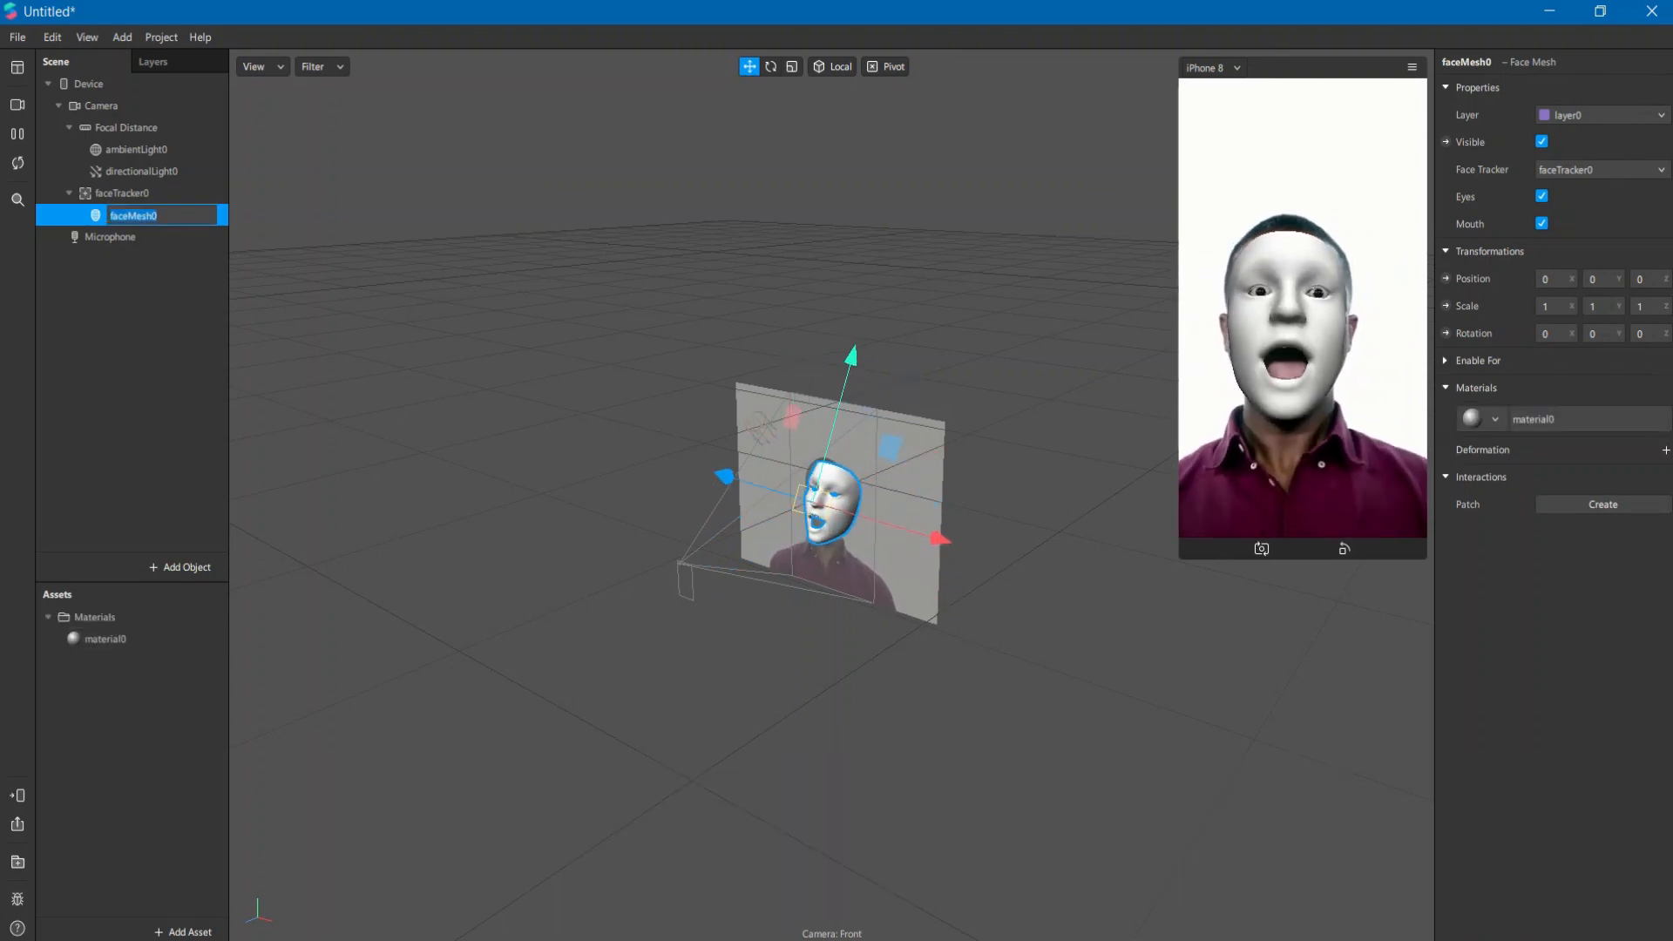
left_click(159, 215)
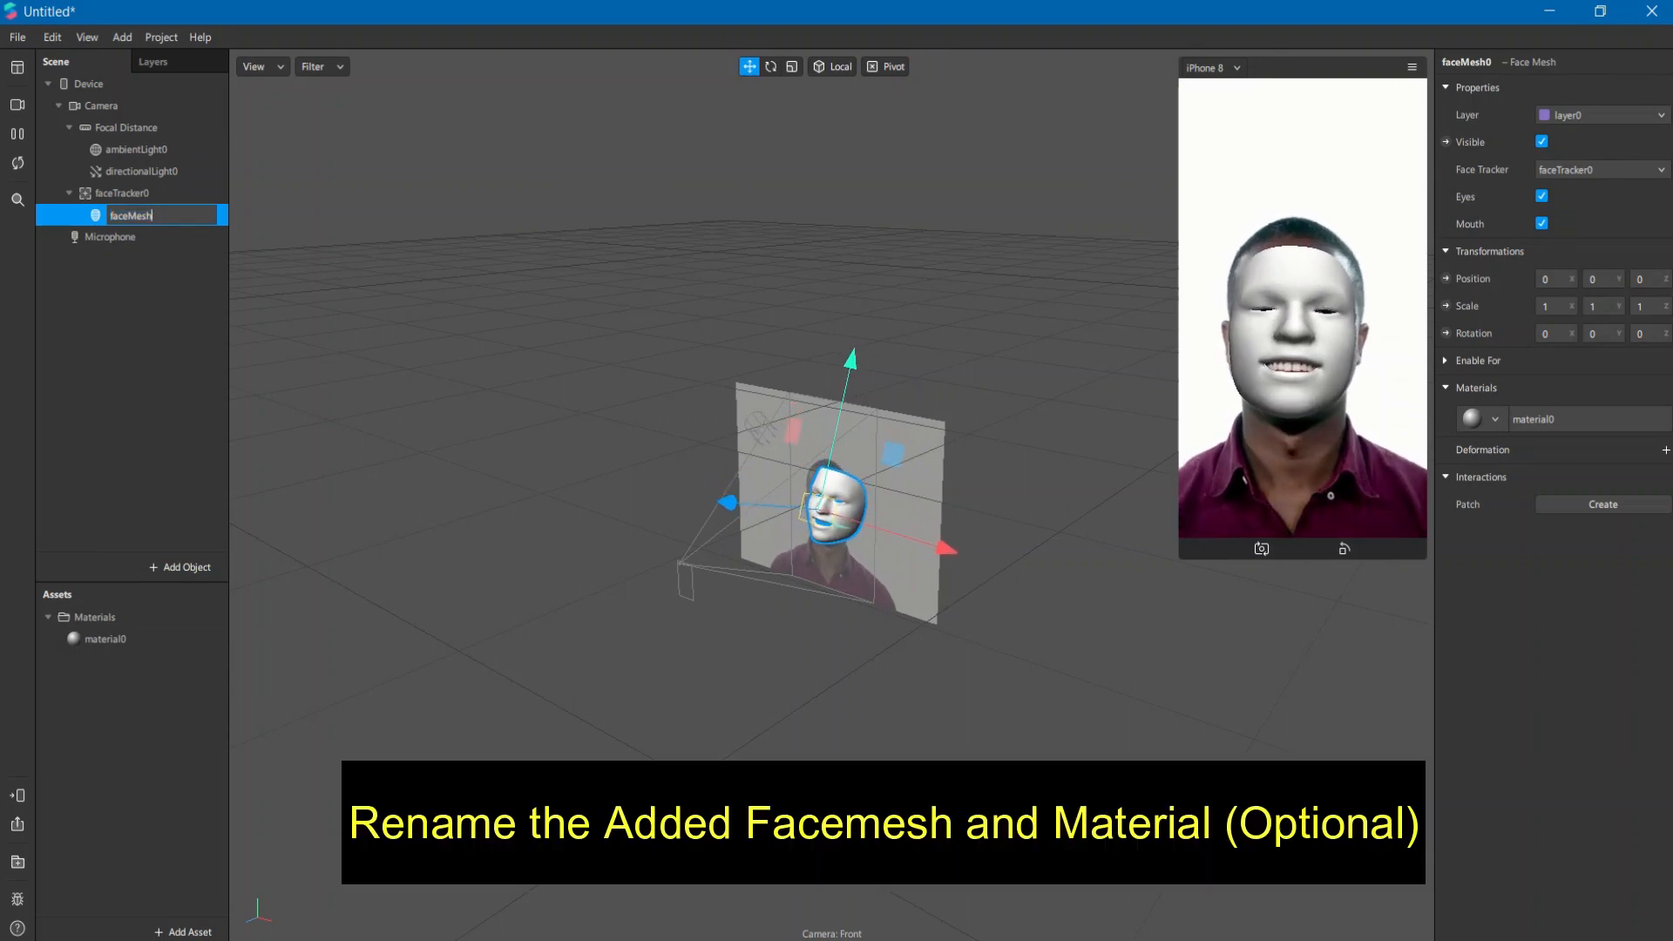
key("BackSpace")
type("_tattoo")
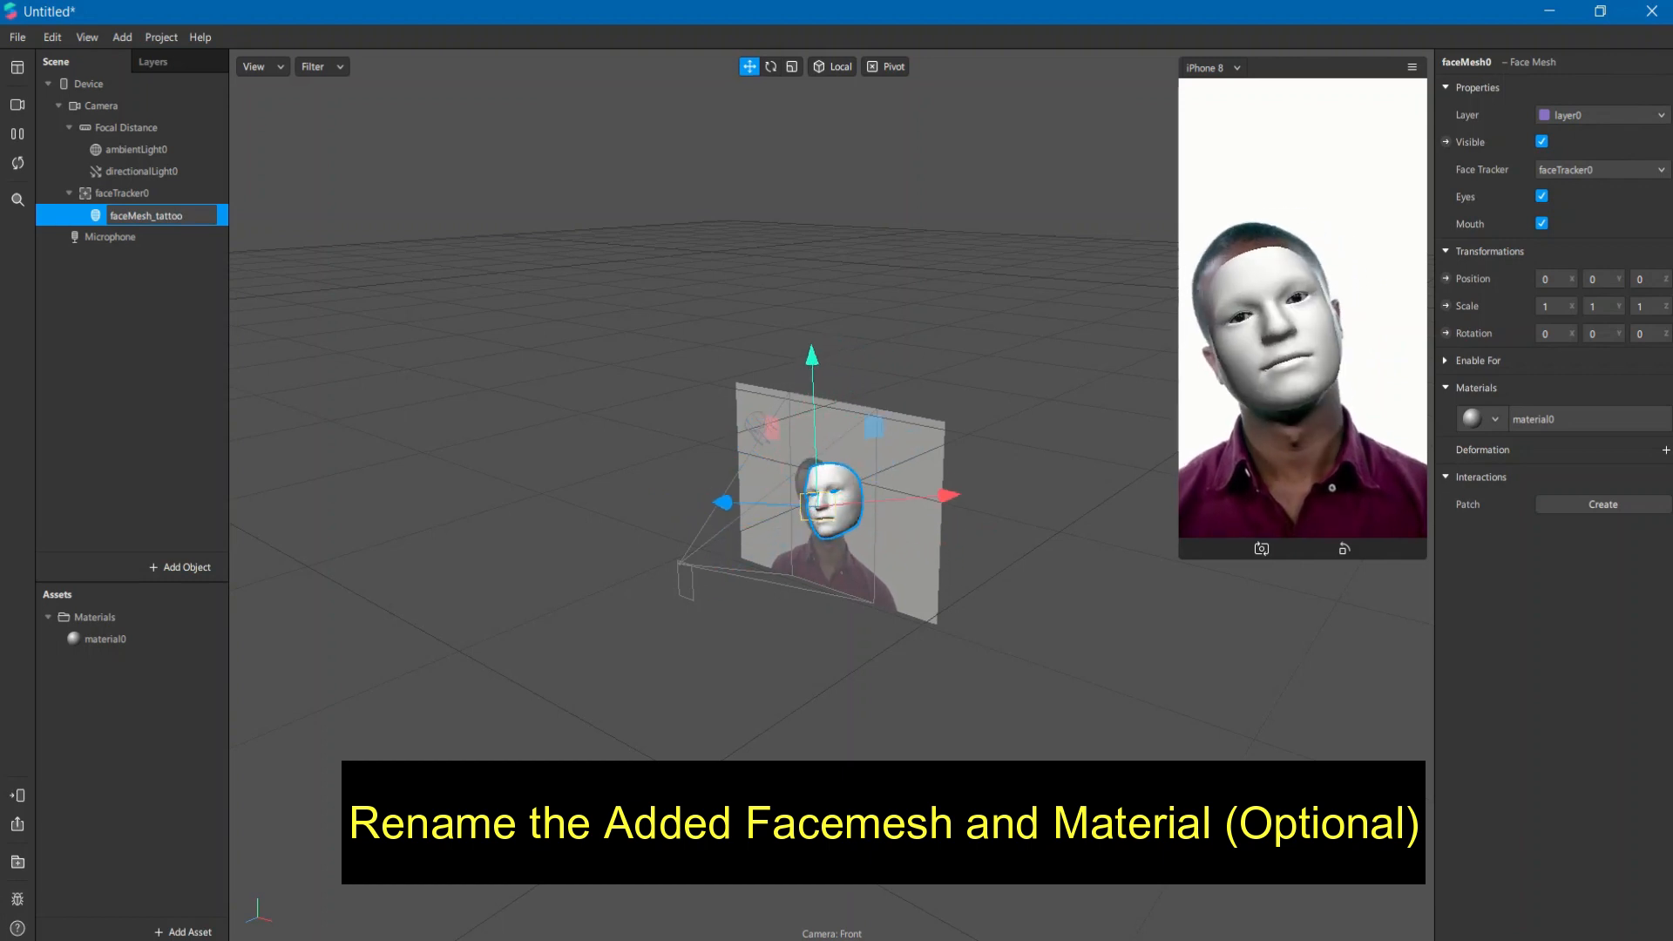
Rename the face mesh's material in the assets as tattoo_mat and deselect it
double_click(106, 639)
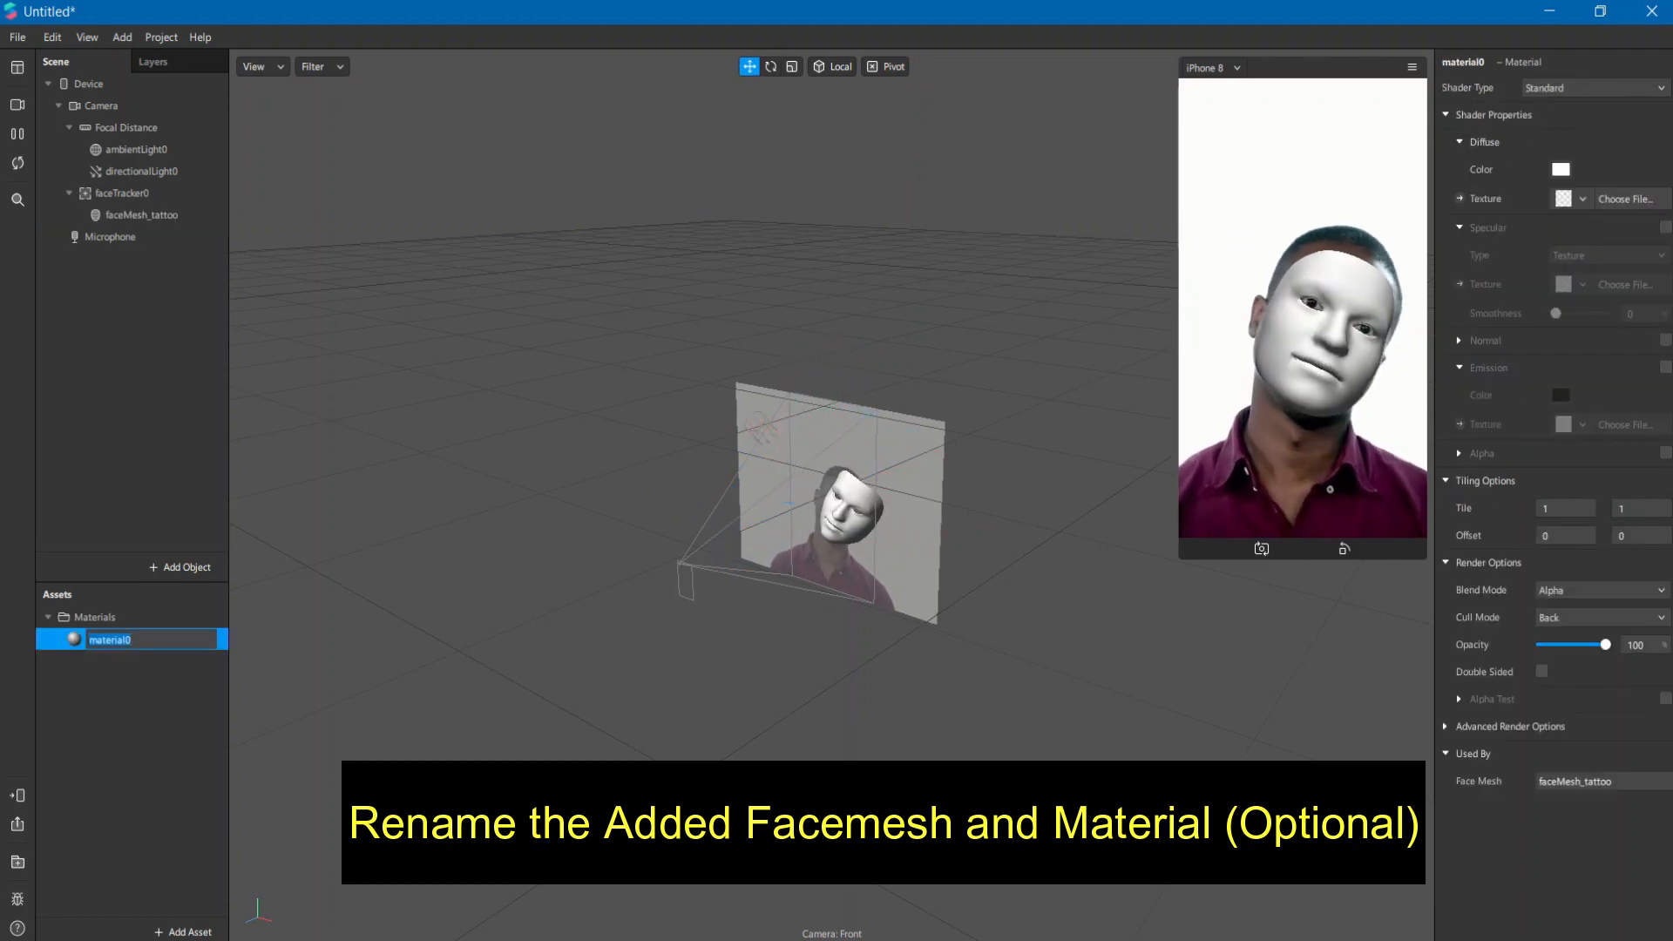
type("tat")
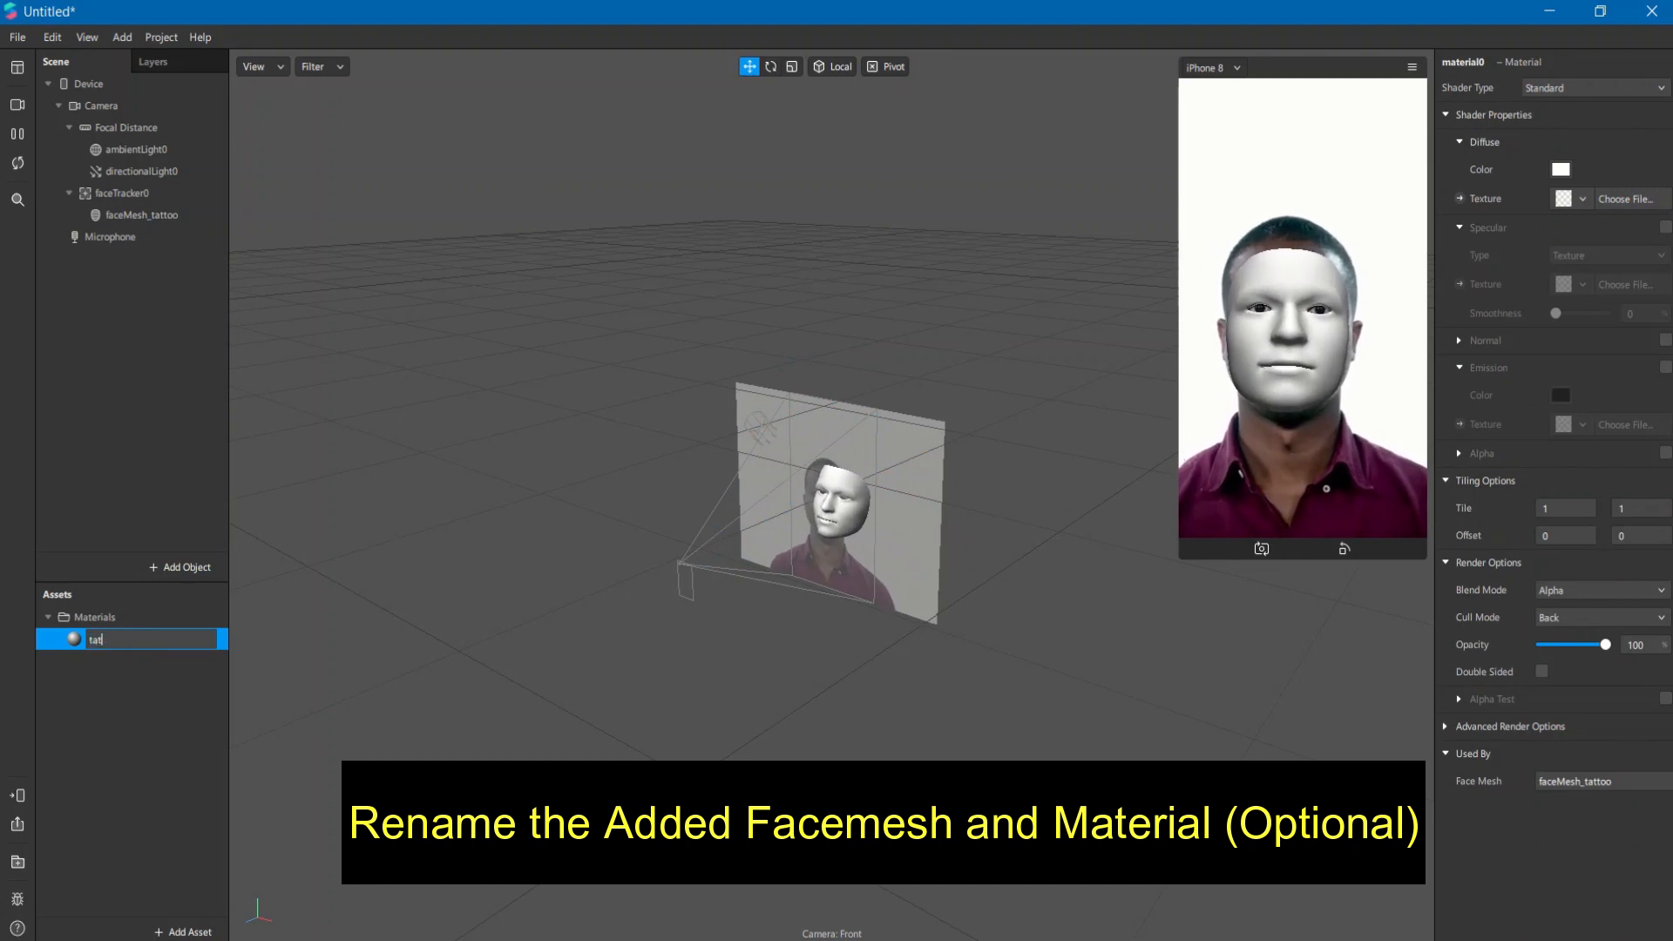
type("too_mat")
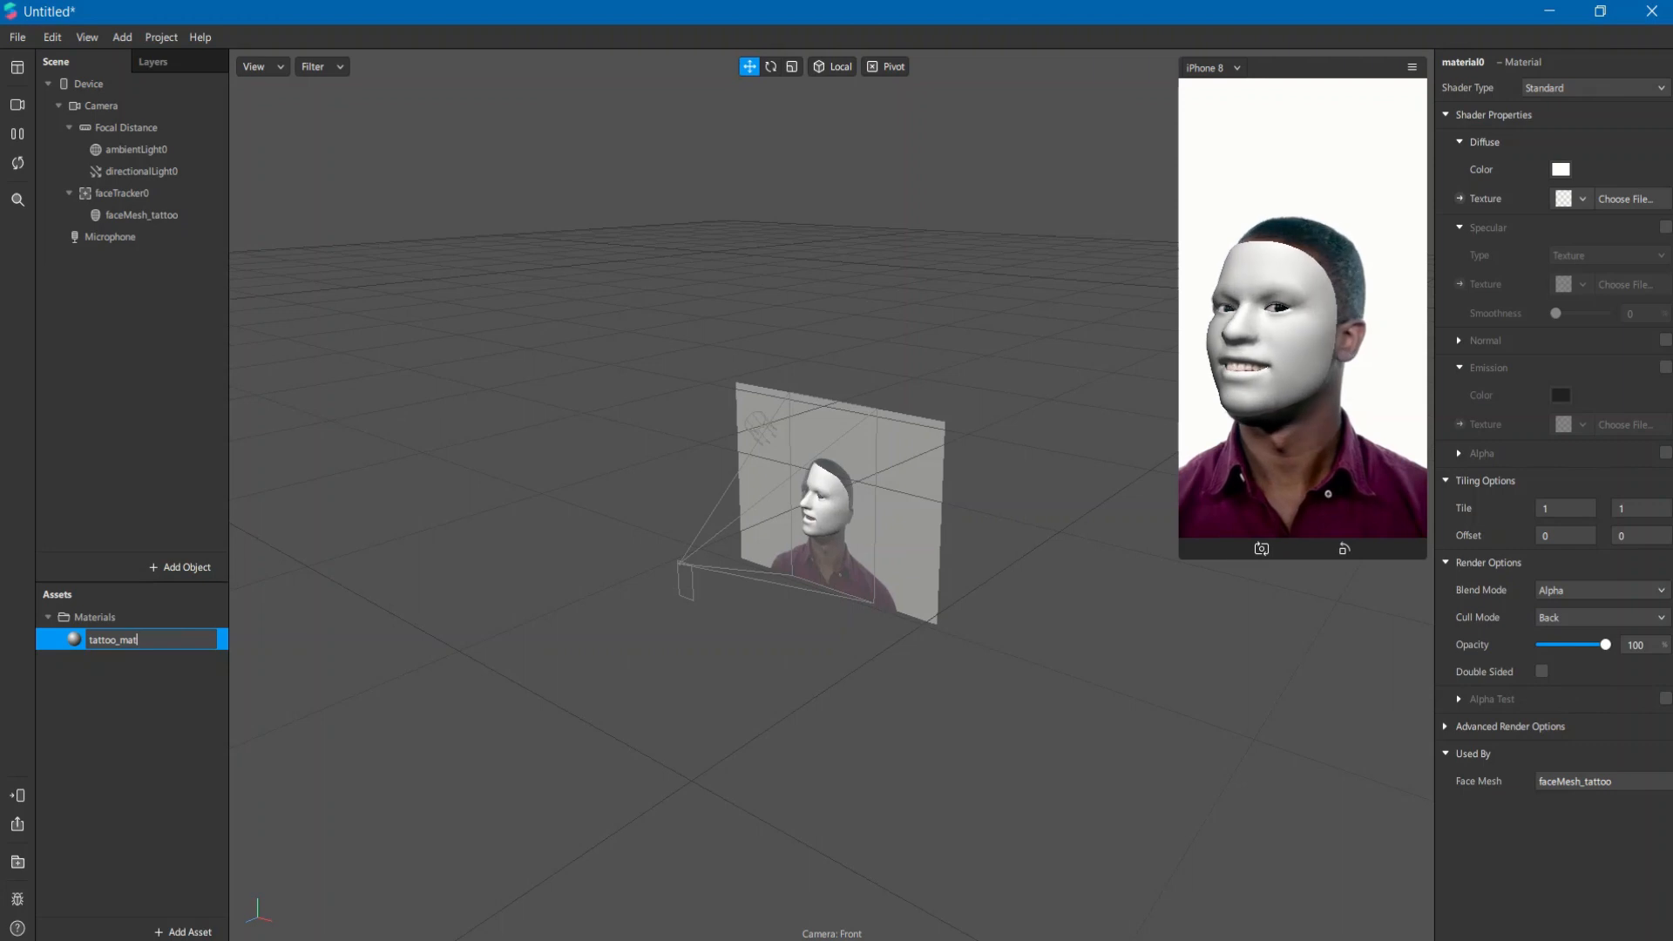
key("Return")
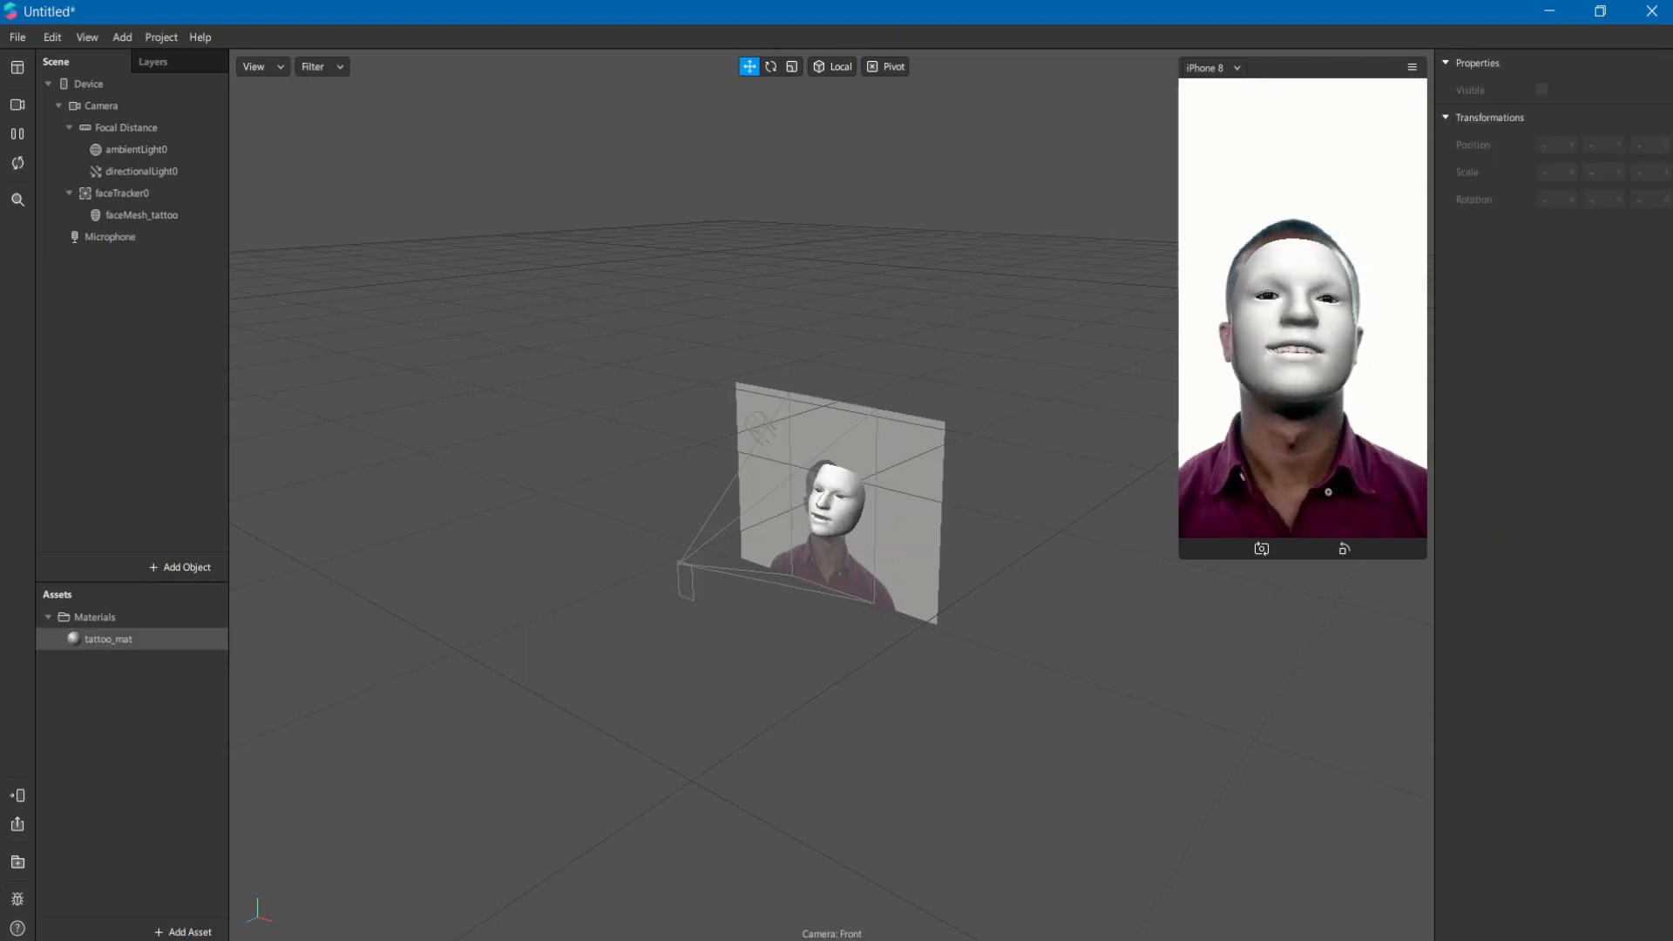
key("Escape")
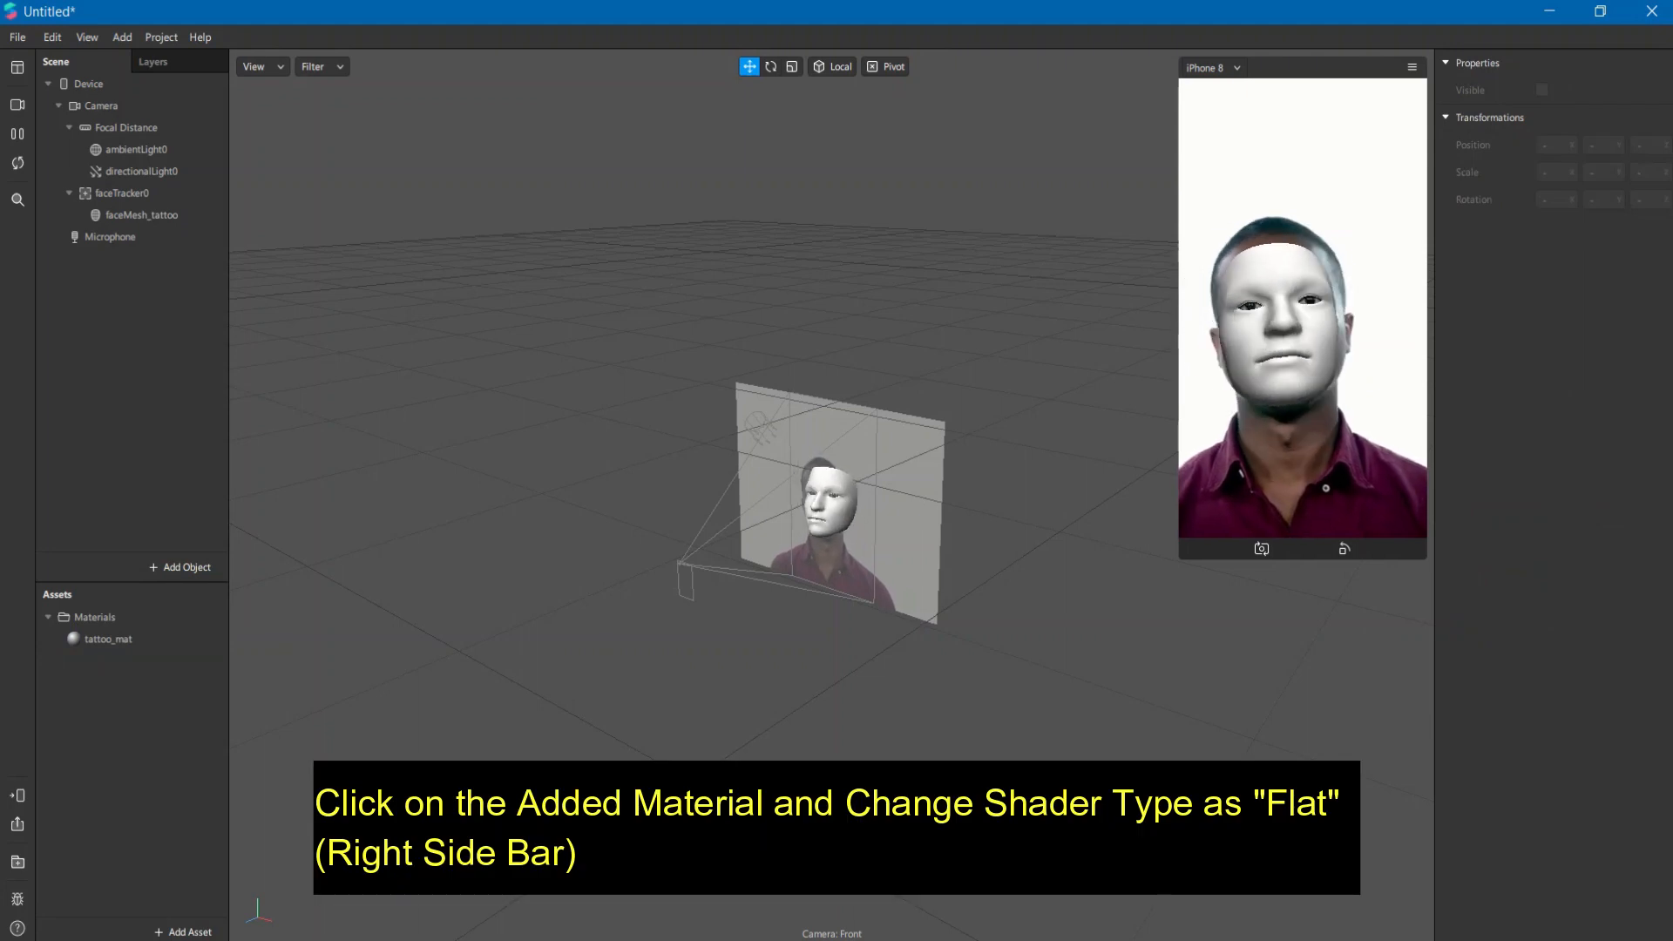
Change the shader type of the tattoo_mat material to Flat
left_click(108, 640)
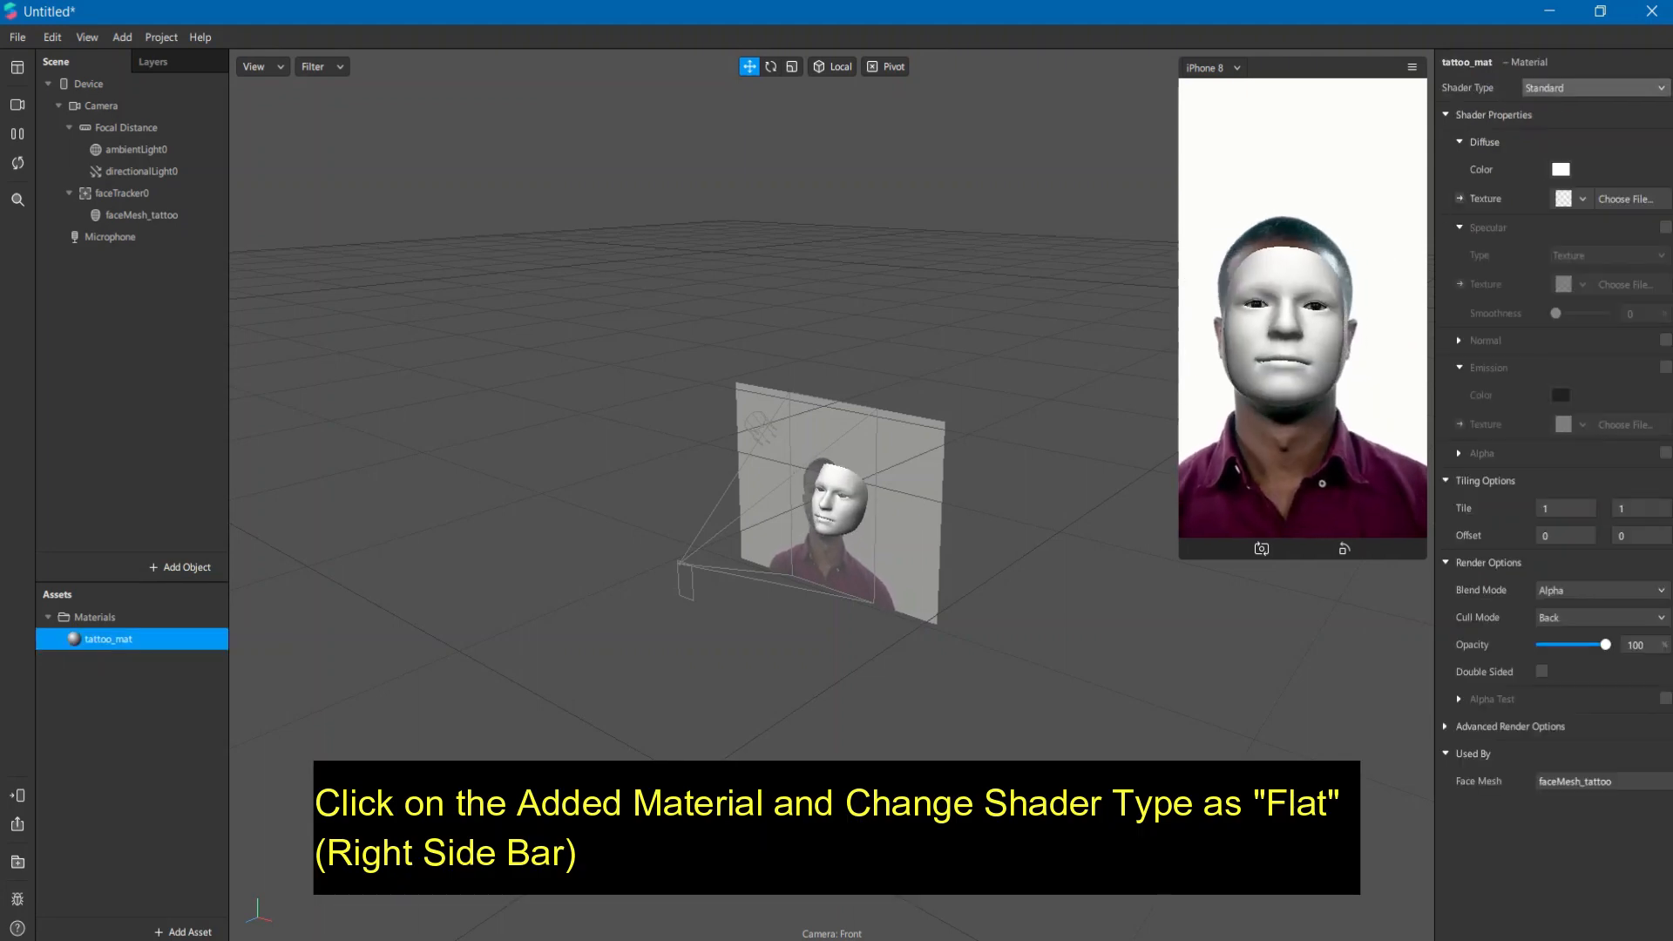
left_click(1596, 88)
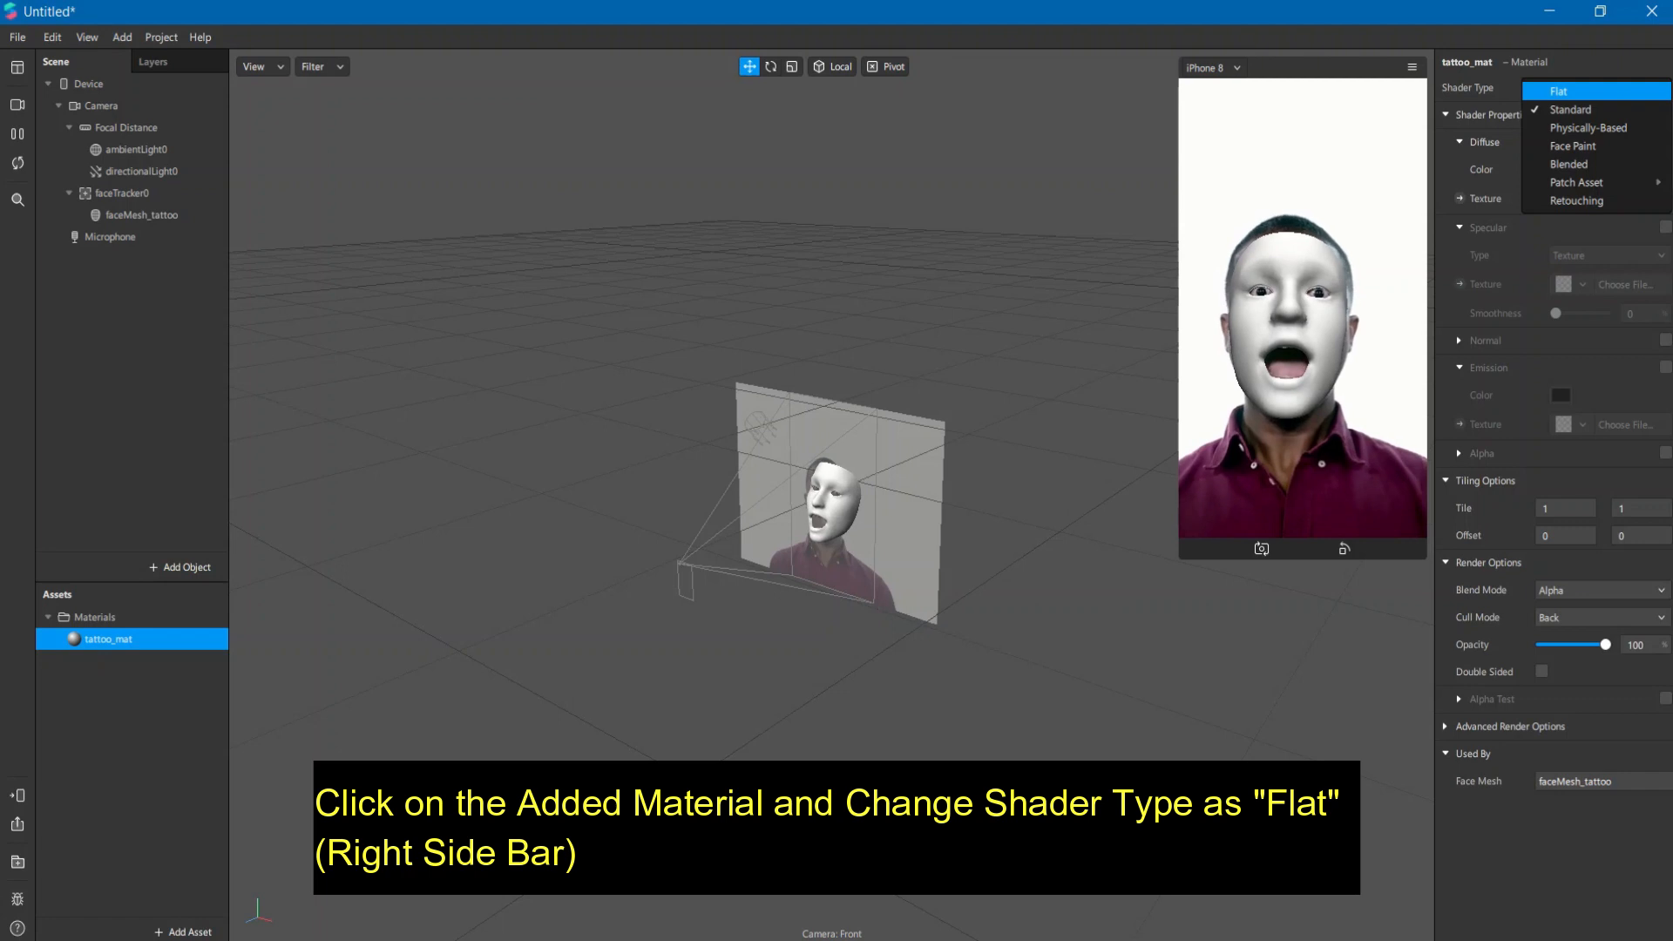
key("Return")
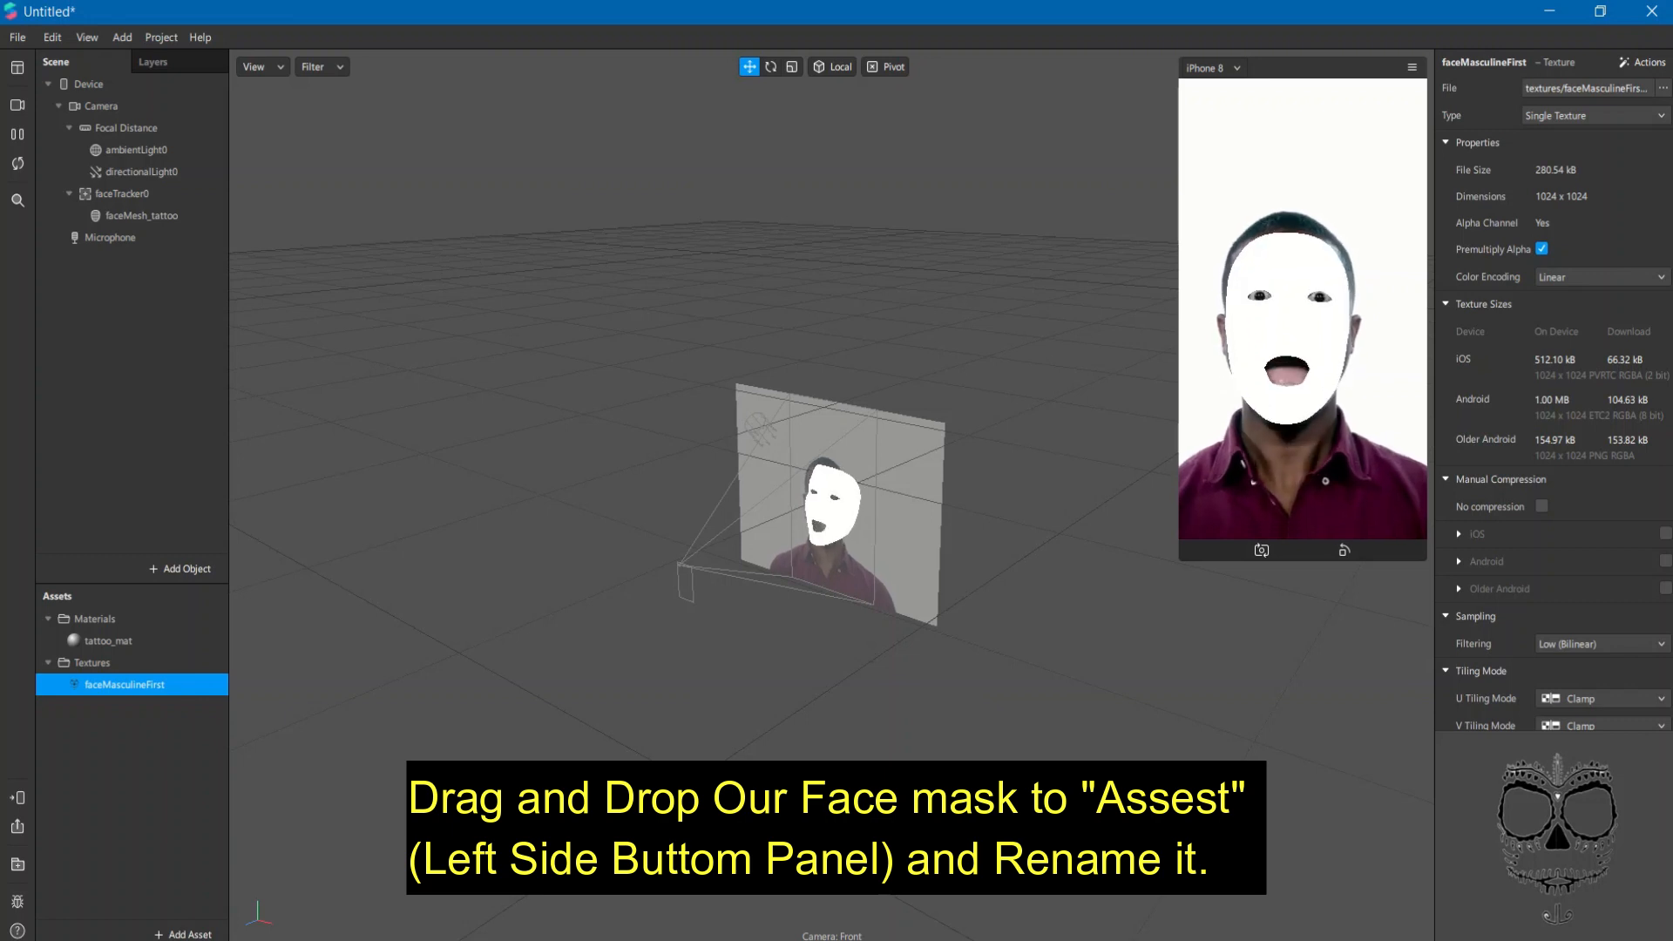
Rename the imported skull texture as tattoo and enable No compression for it
key("F2")
type("tattoo")
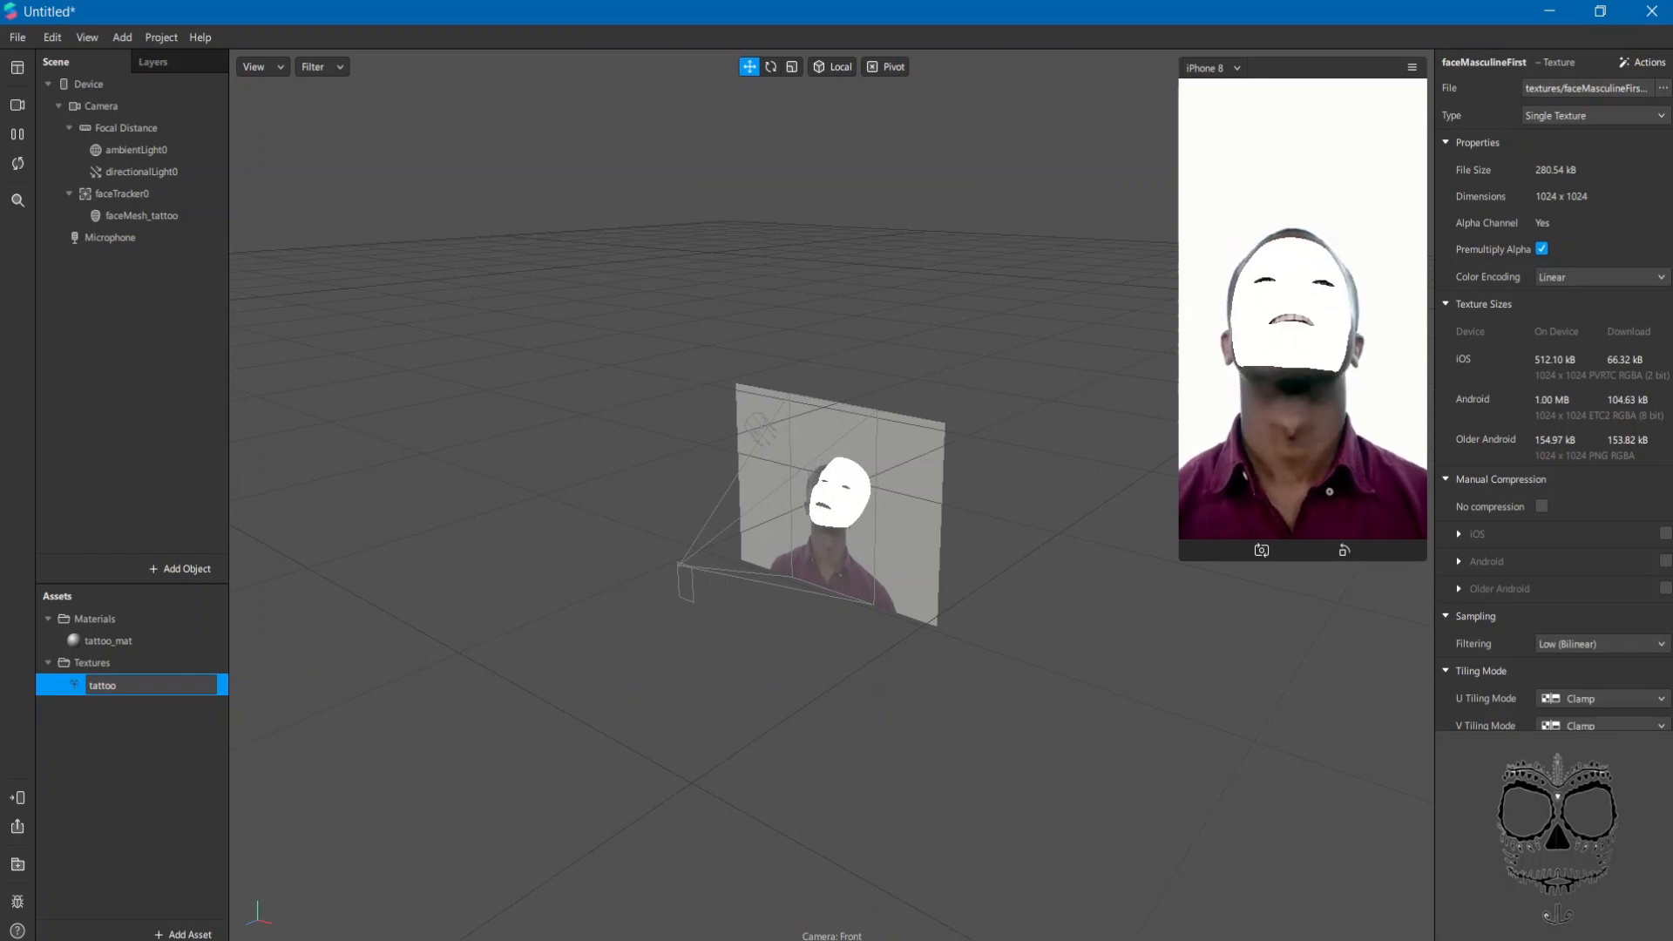
key("Return")
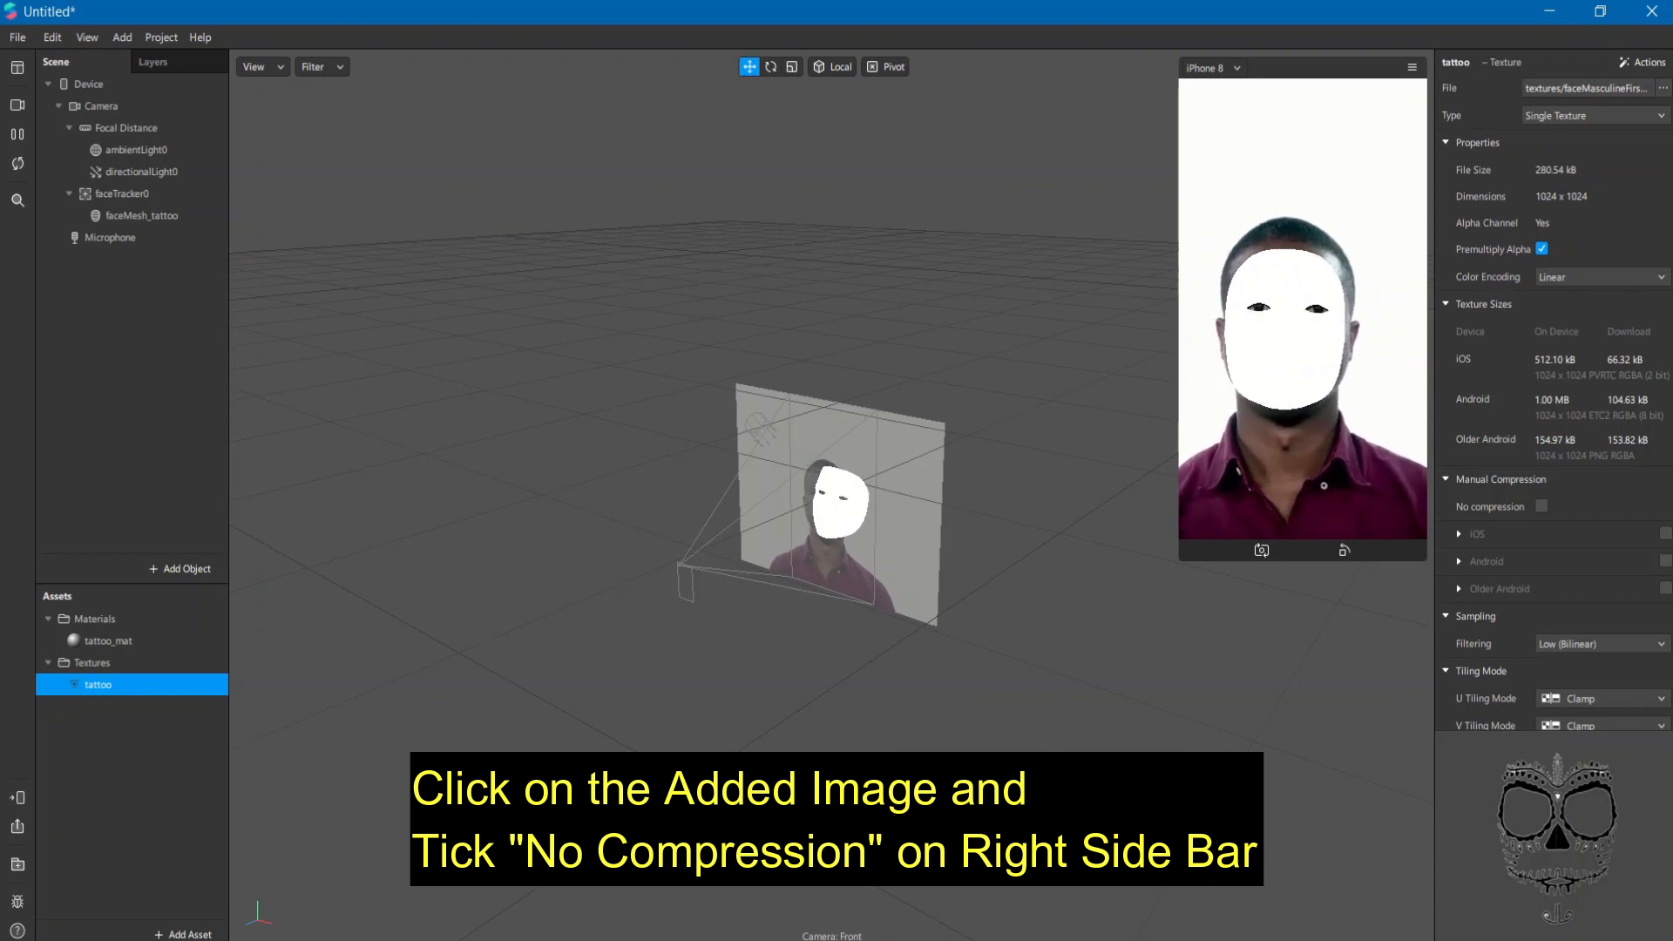
left_click(1541, 506)
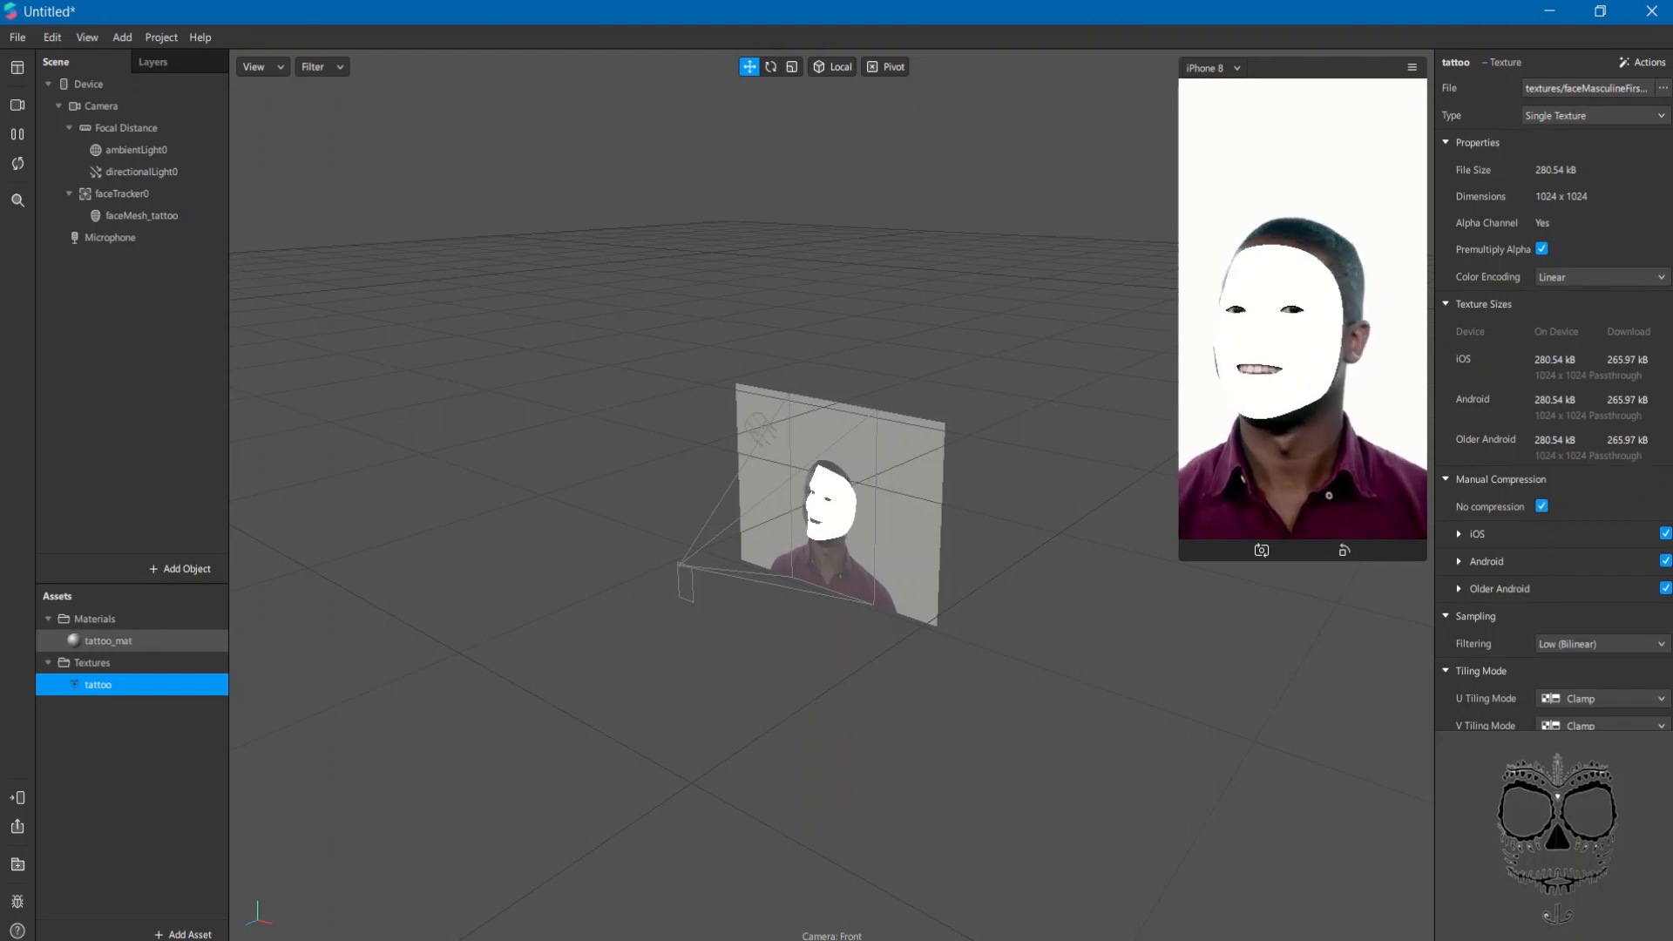
Assign the tattoo texture as the diffuse texture of the tattoo_mat material
left_click(108, 641)
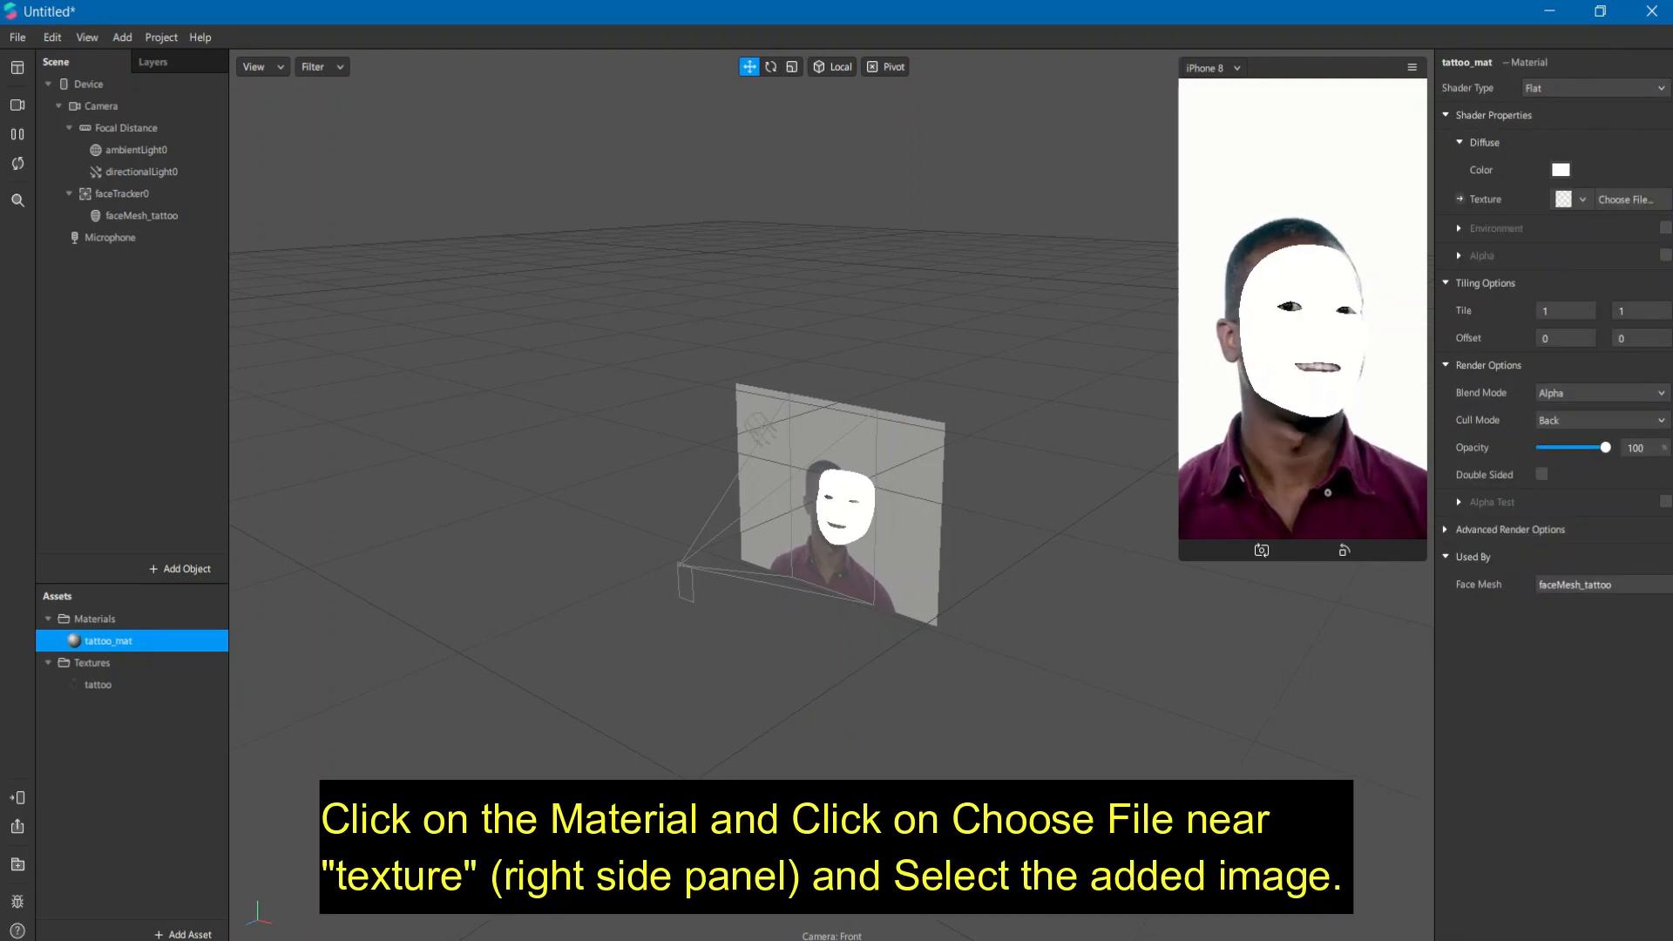
left_click(1572, 199)
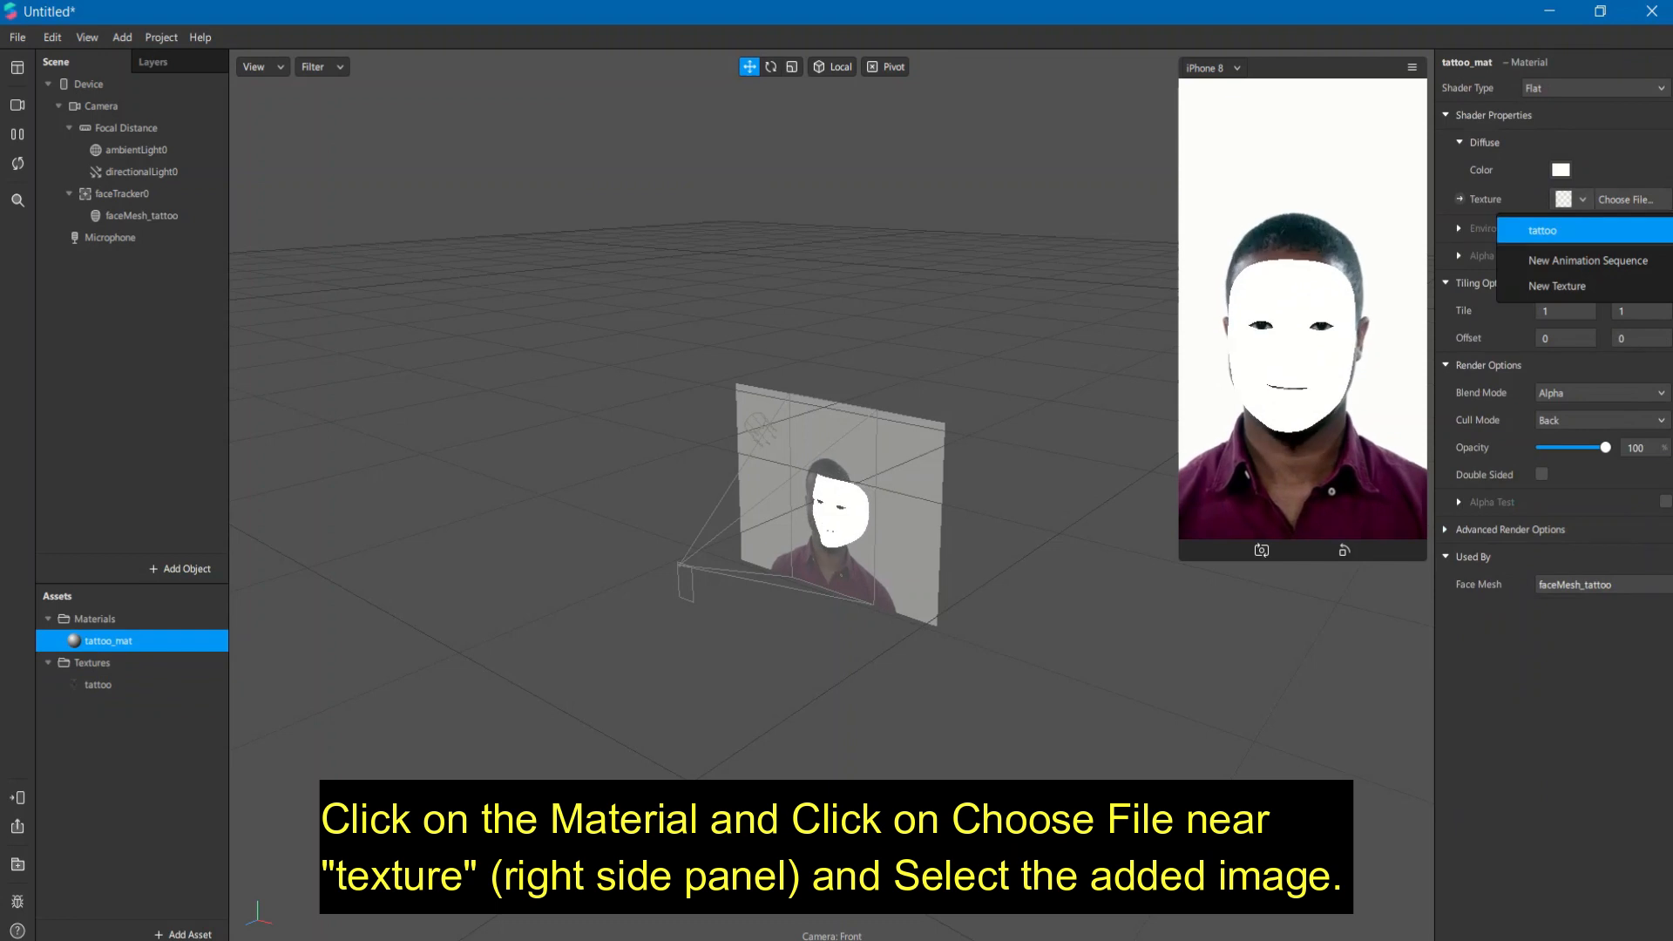
left_click(1542, 231)
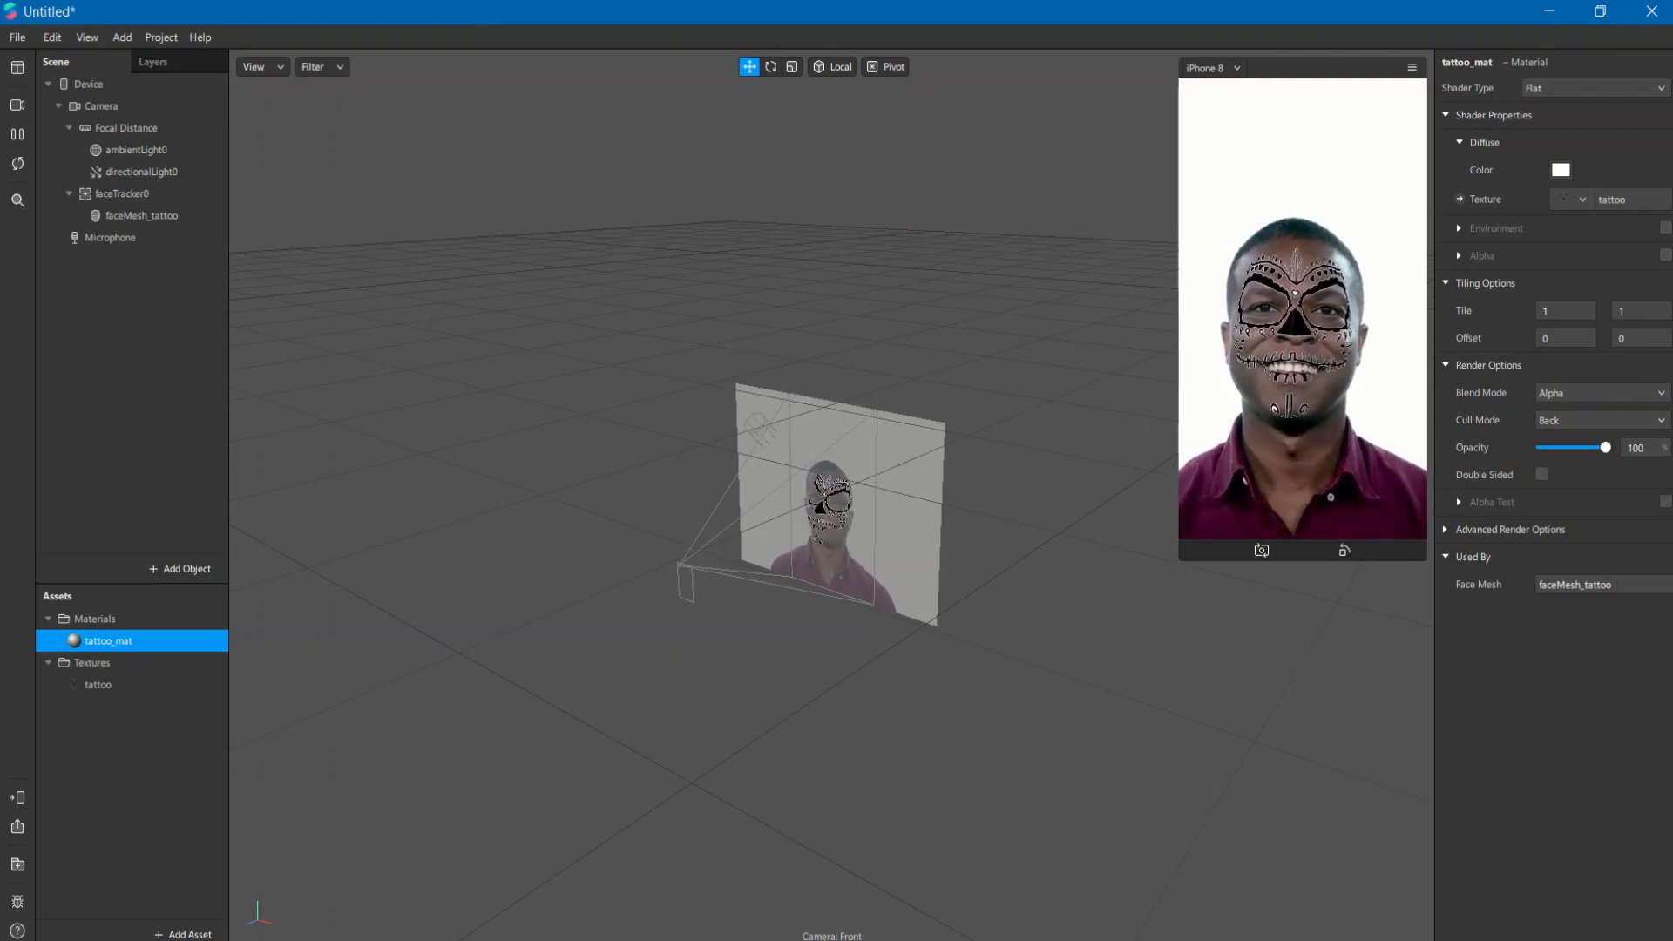
Preview the tattoo's fit on several different faces from the real-time simulation videos
left_click(17, 105)
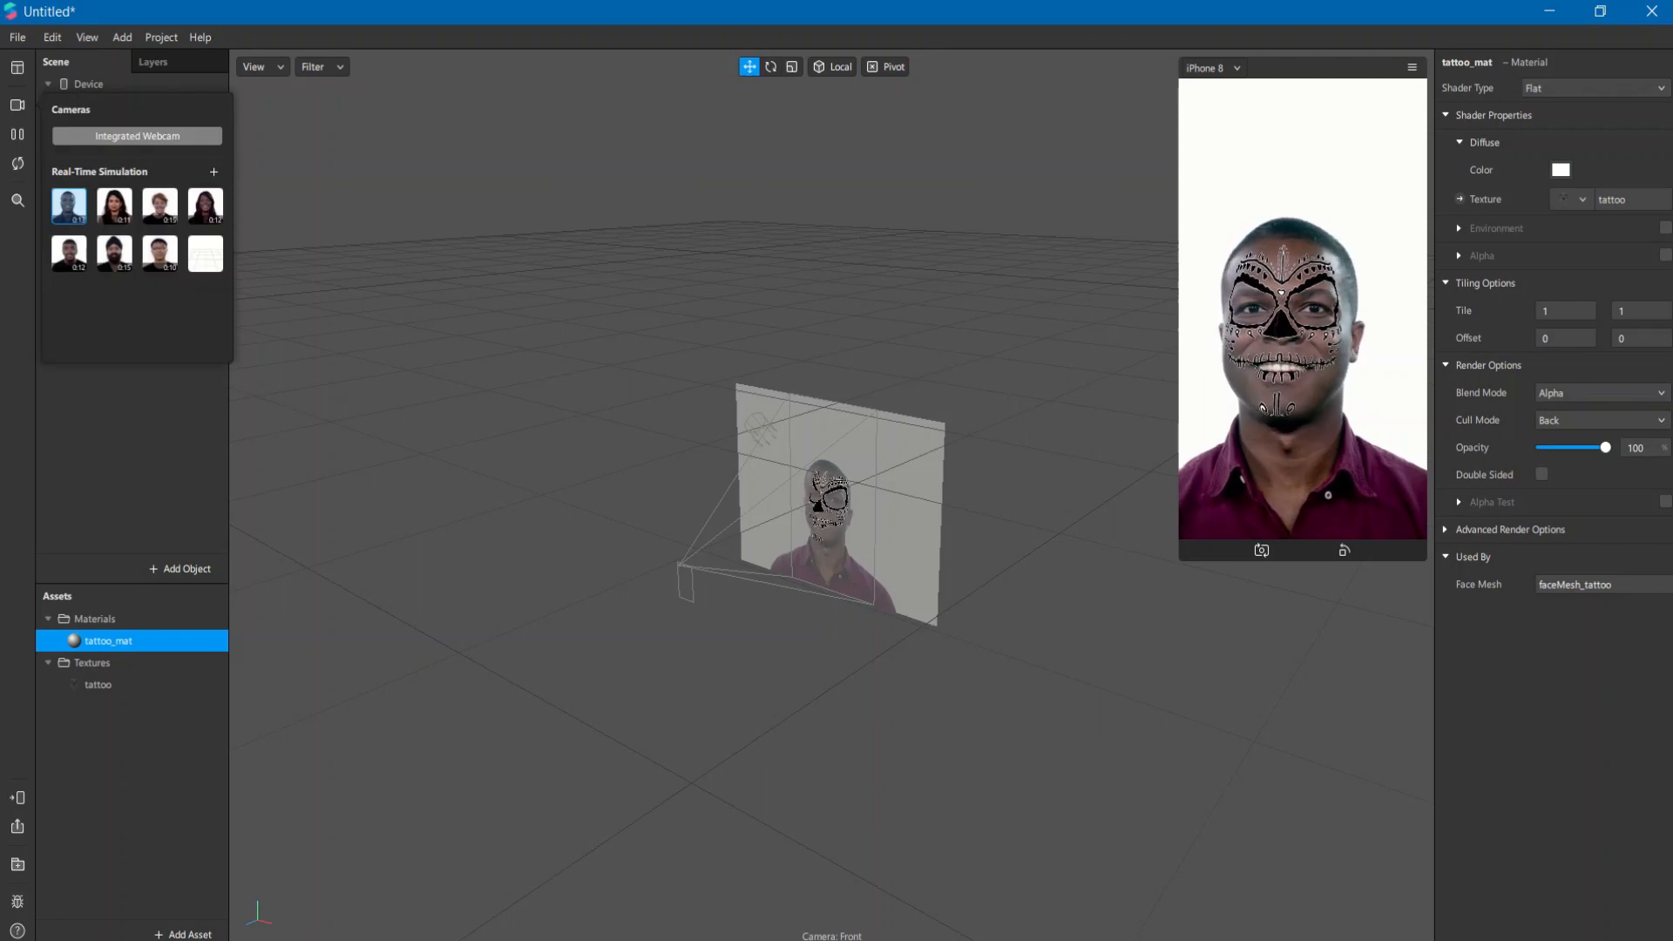
left_click(114, 207)
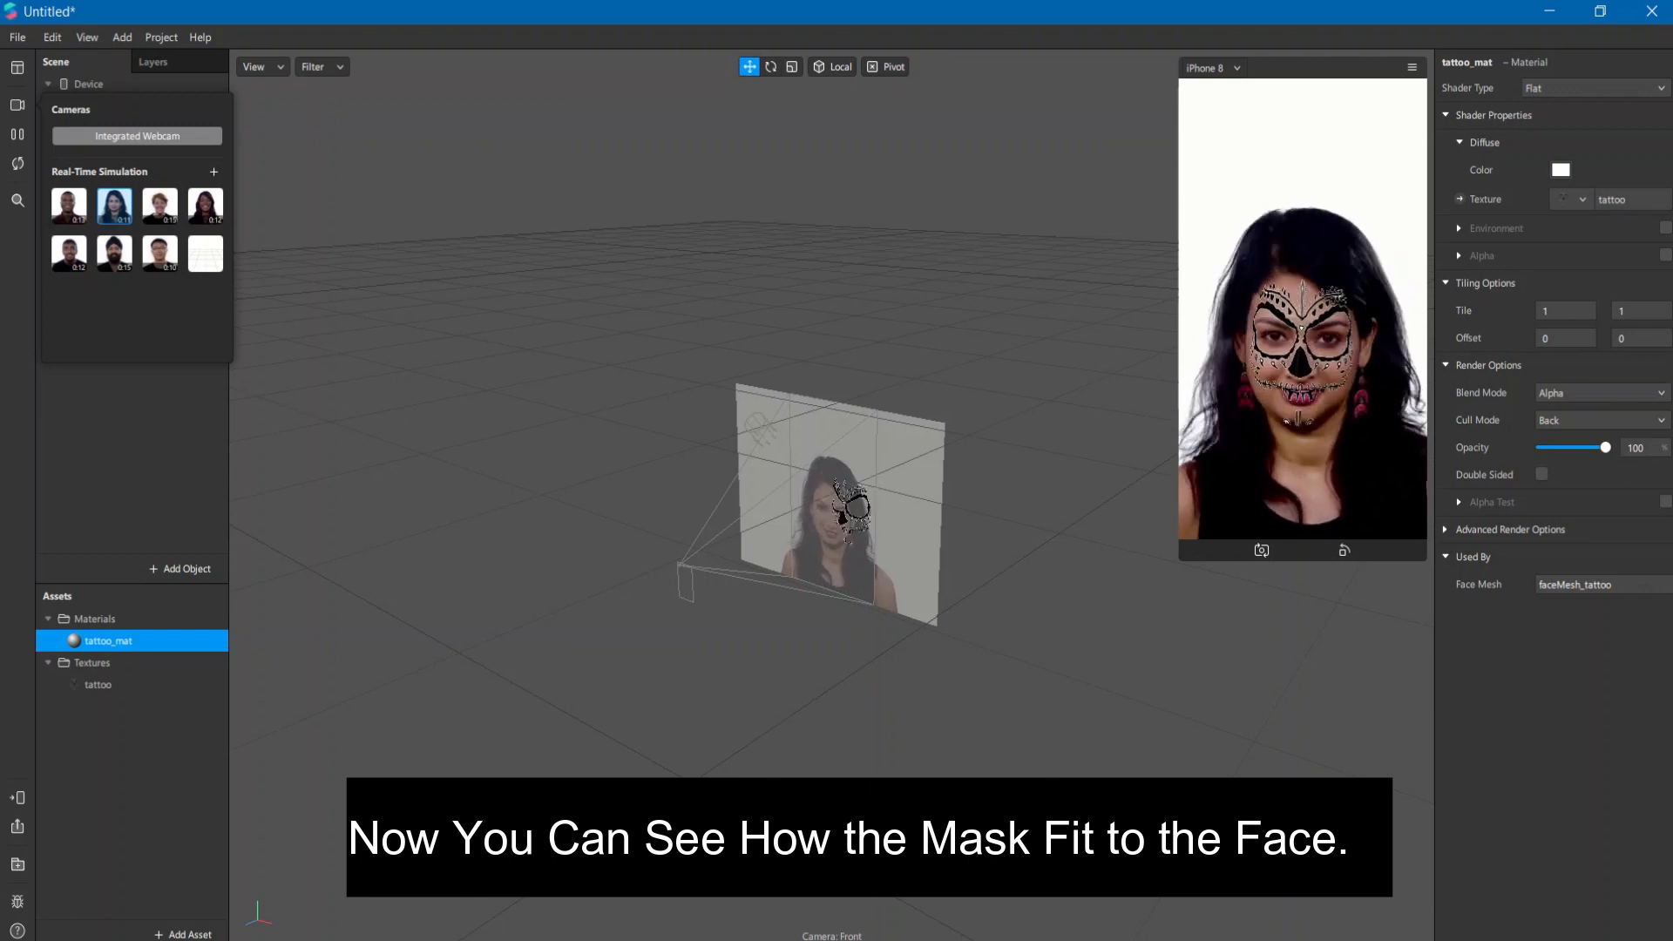
left_click(114, 253)
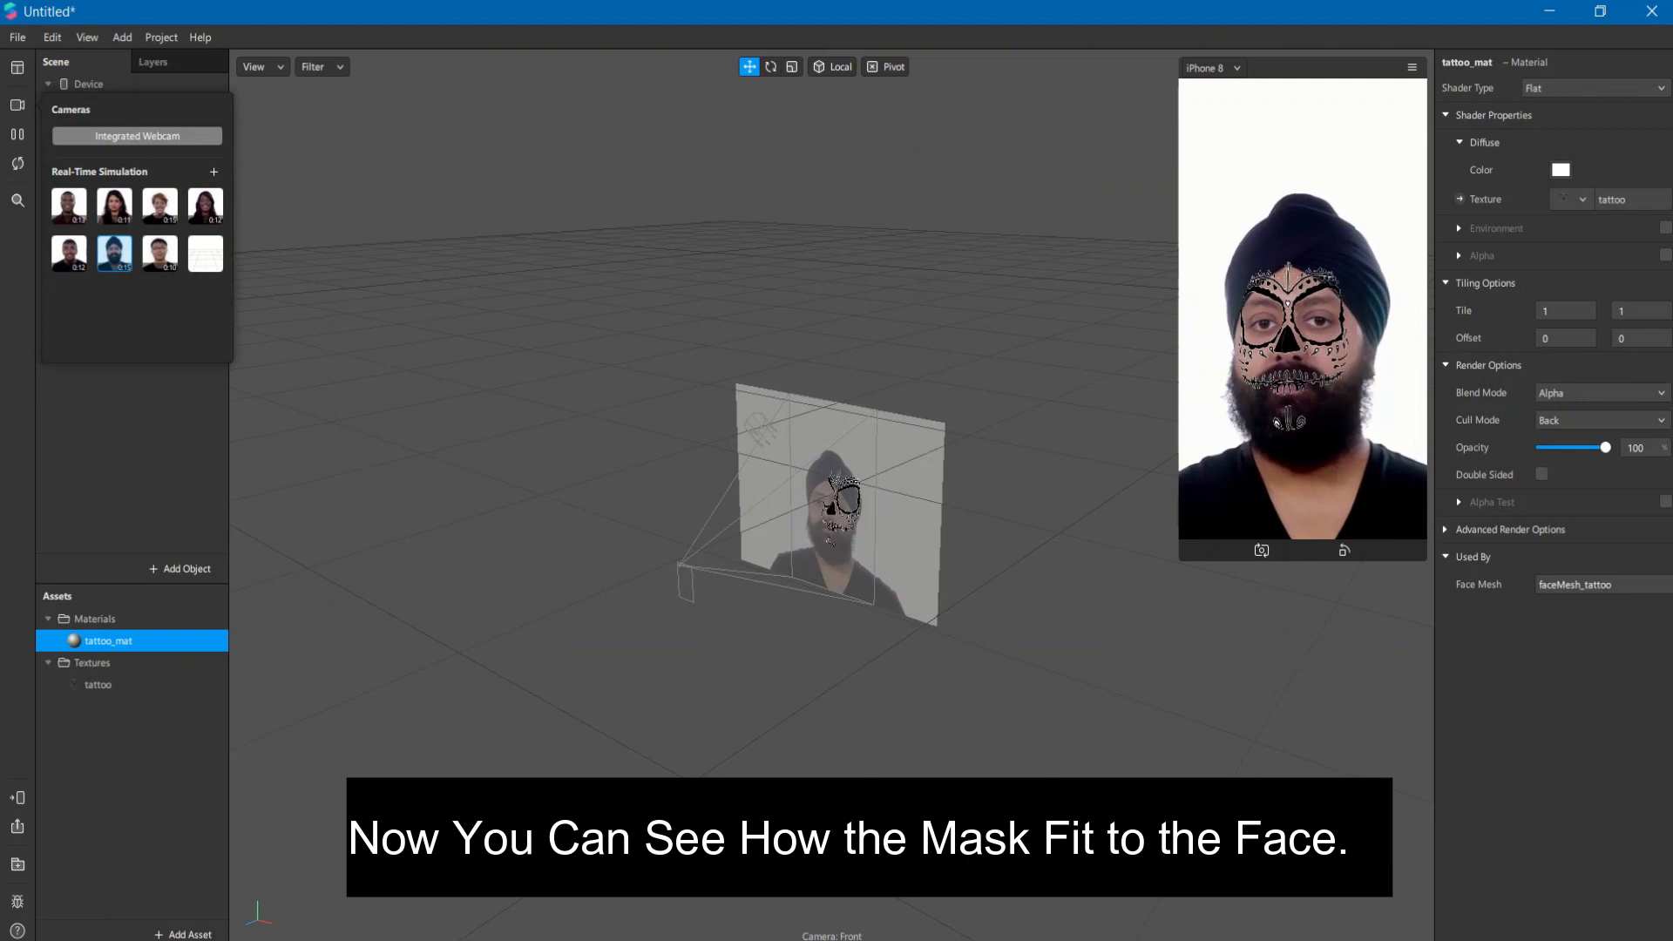
left_click(69, 254)
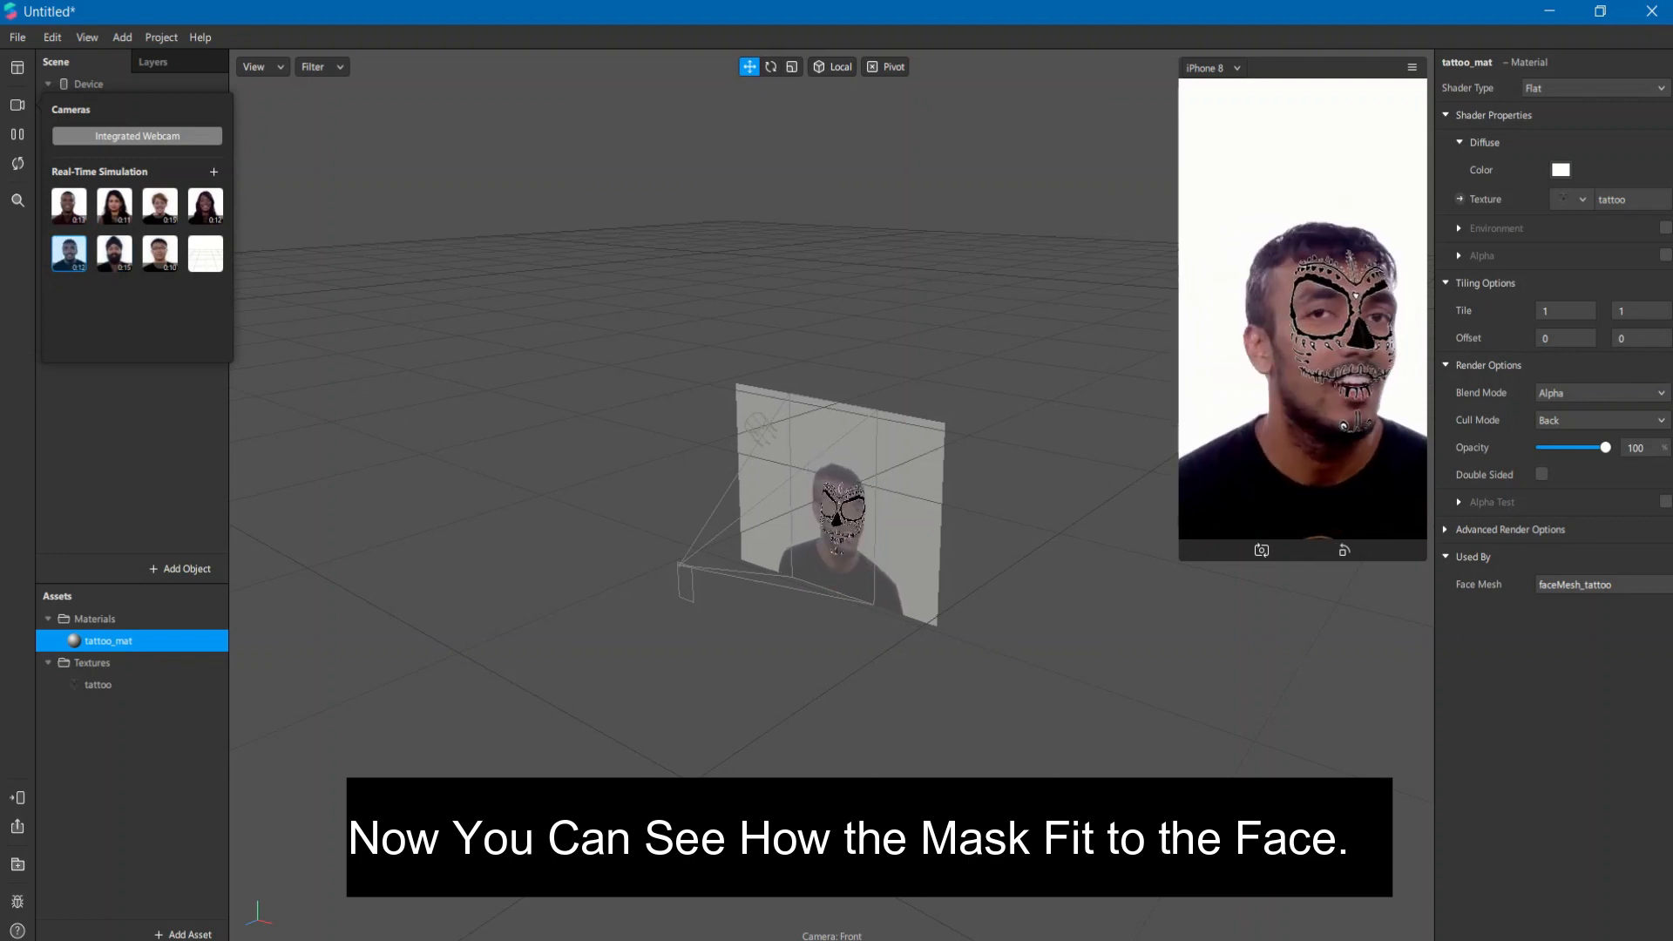
left_click(69, 206)
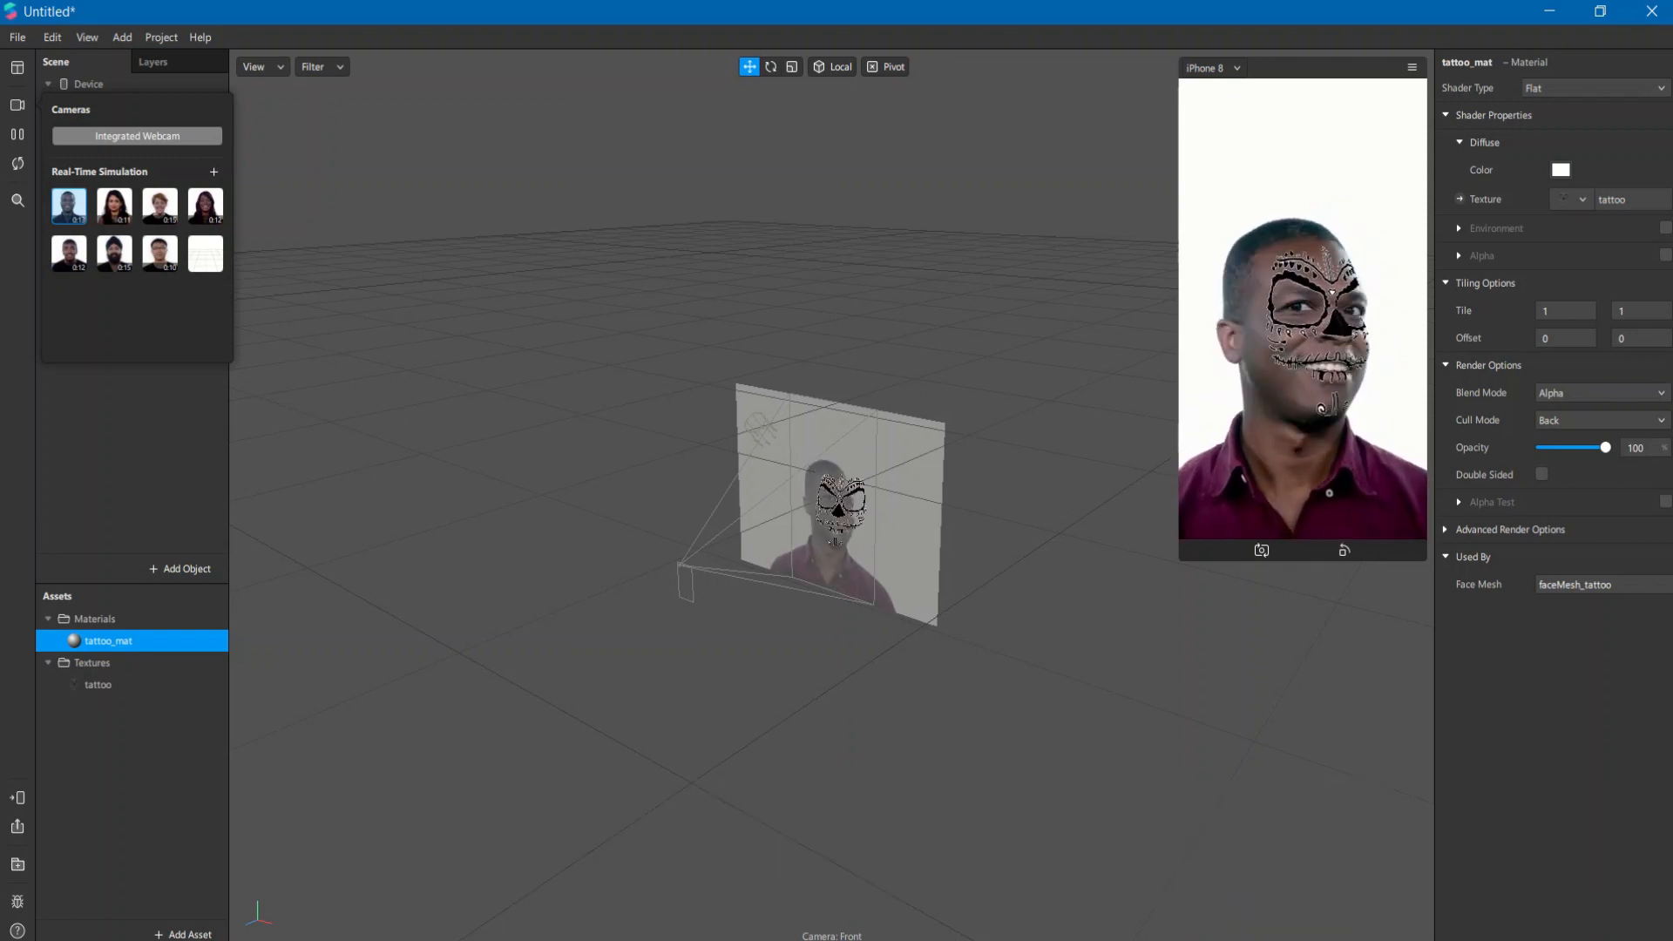
left_click(114, 207)
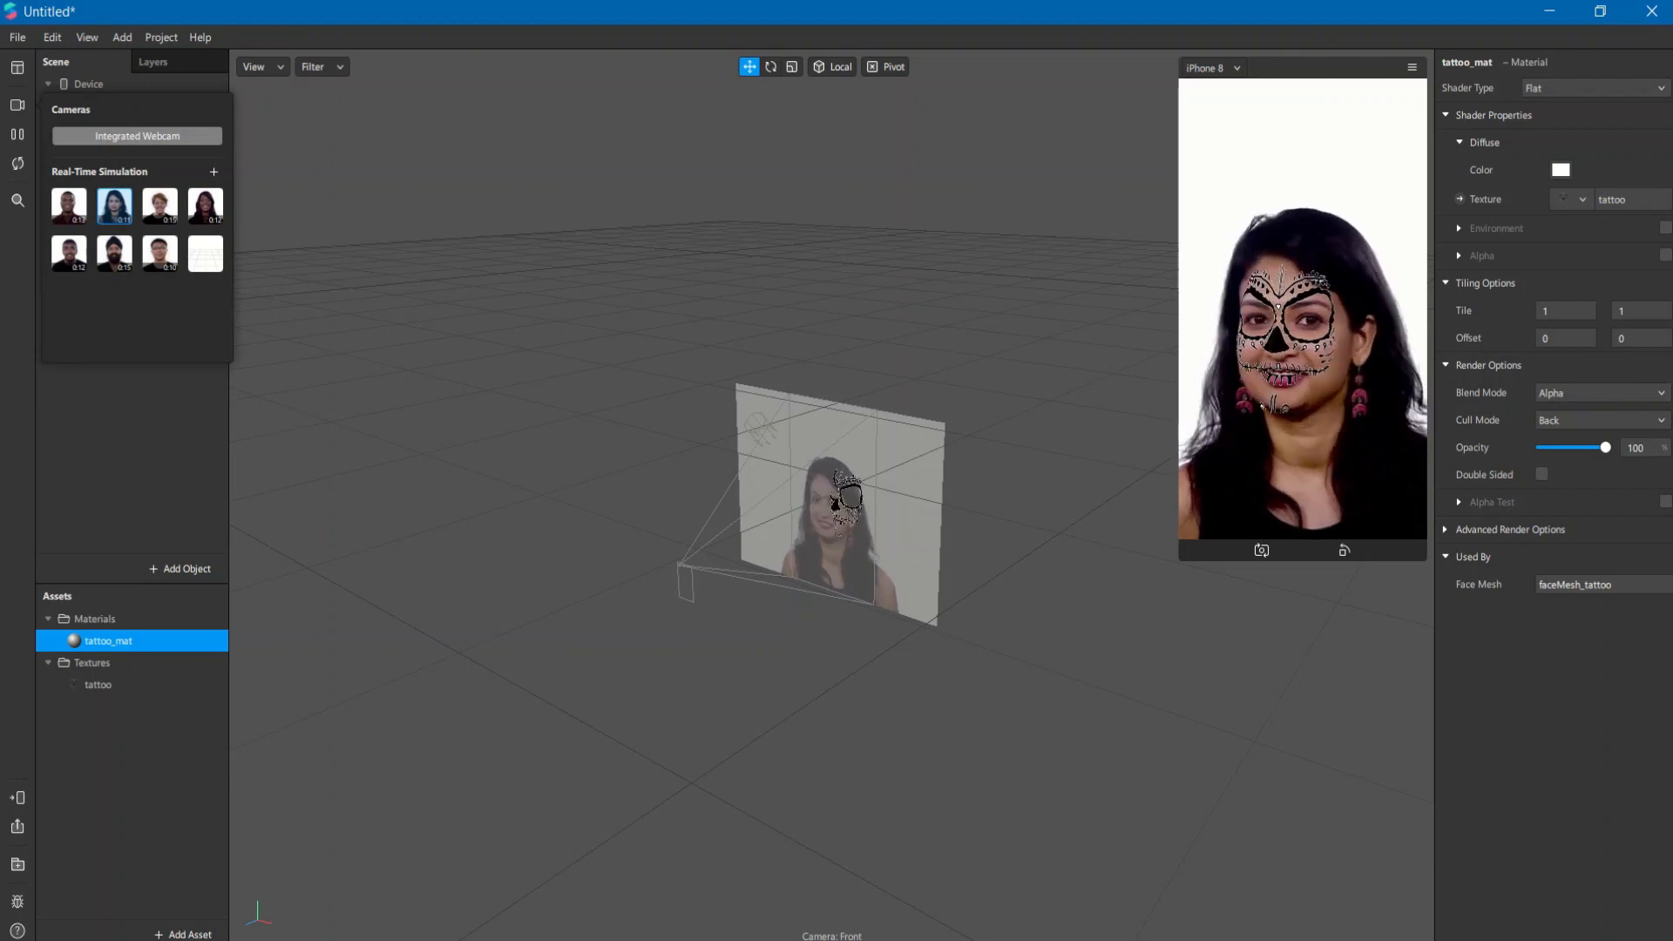
key("Escape")
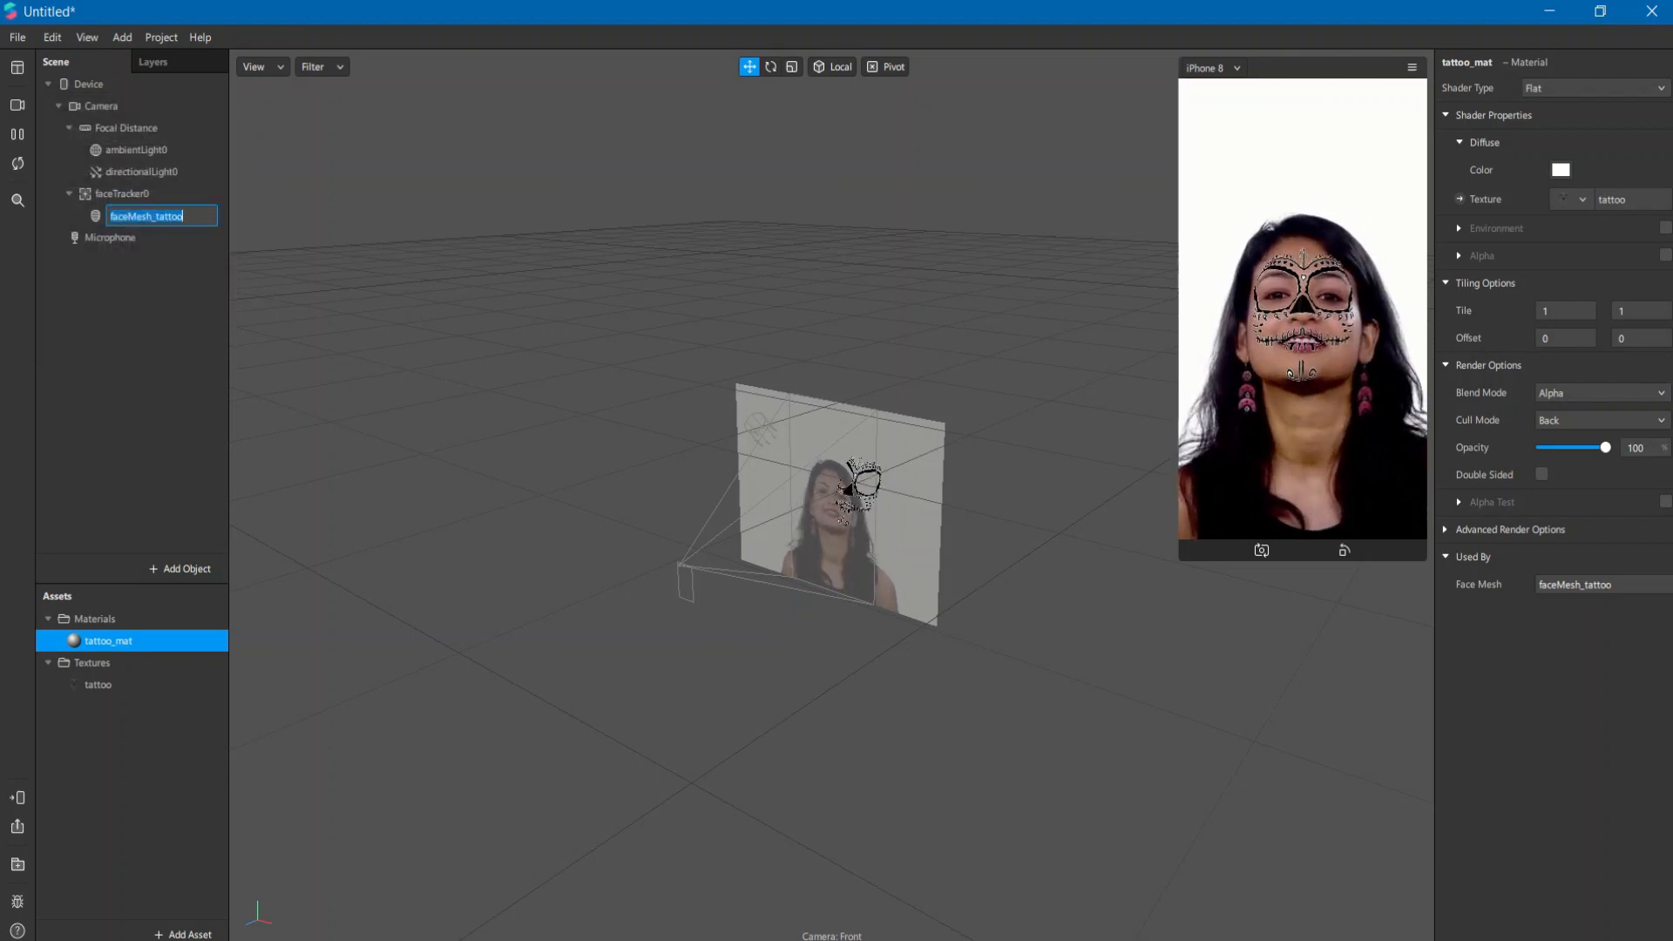
Bring up the export and upload options for publishing the finished effect
left_click(18, 37)
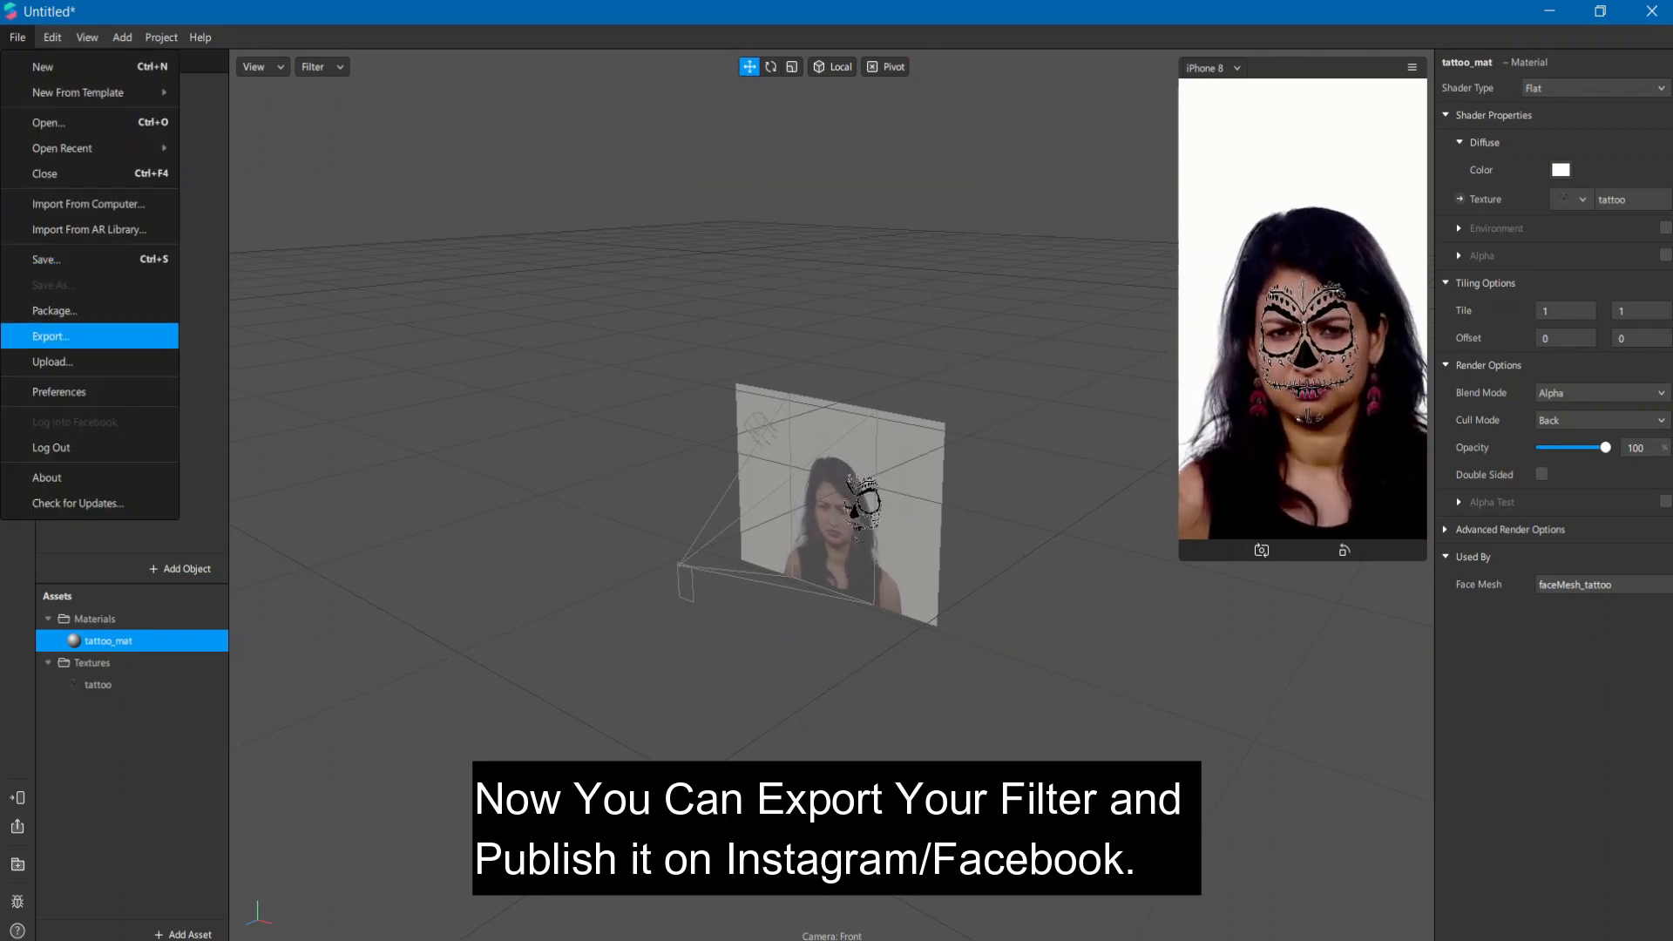
left_click(51, 336)
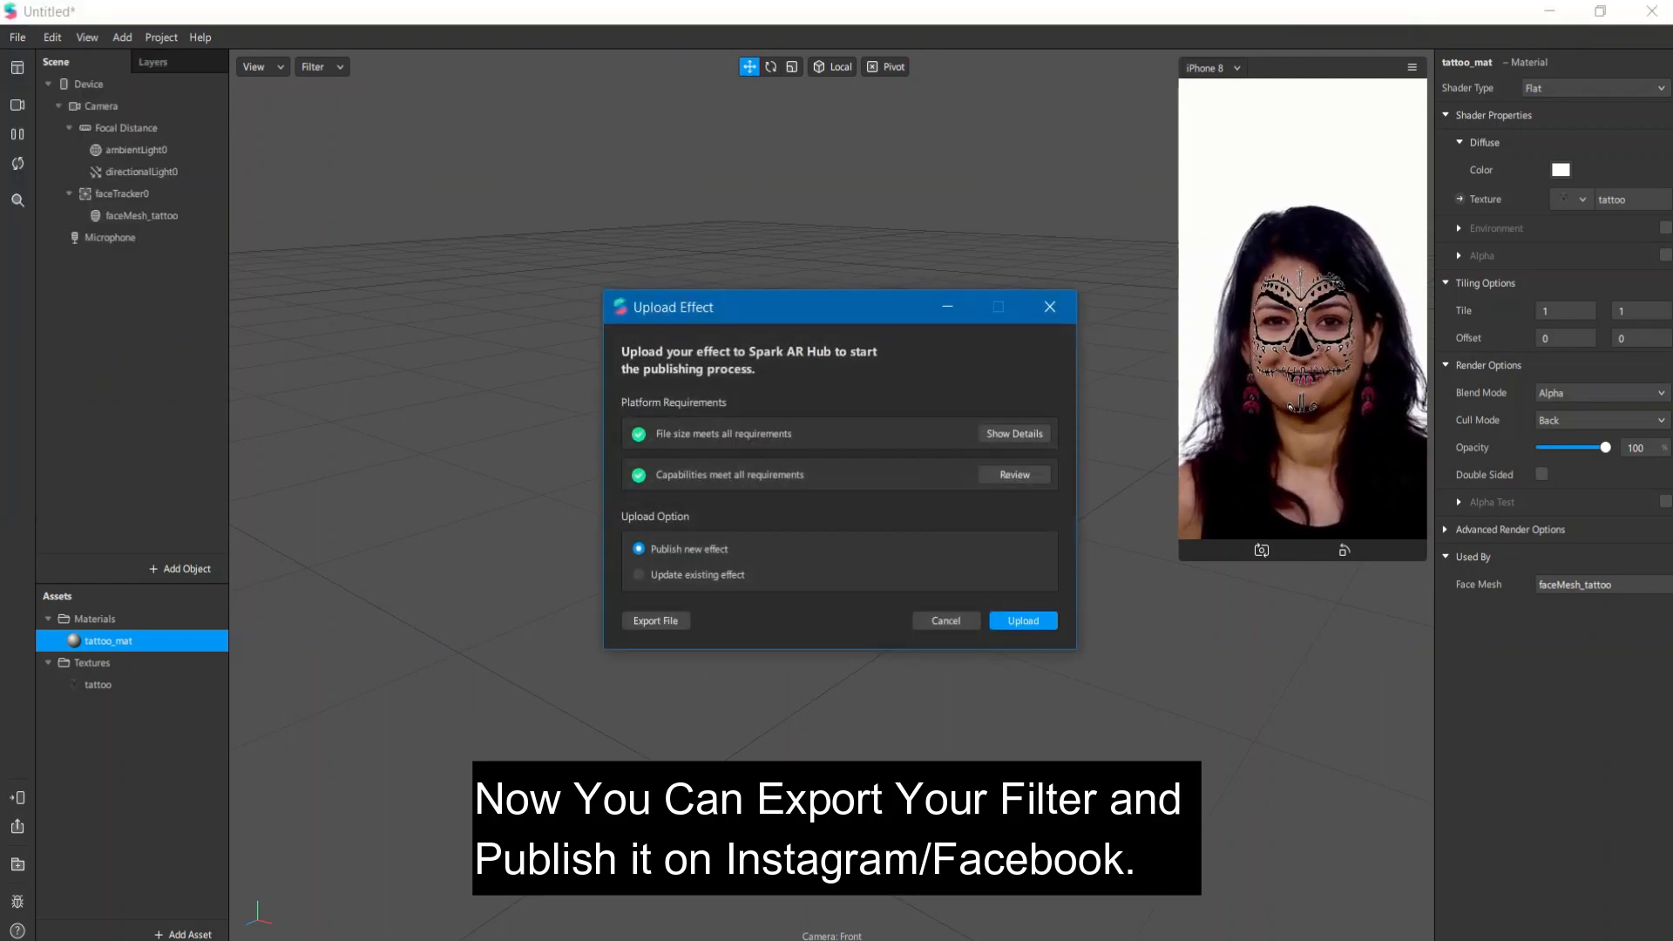